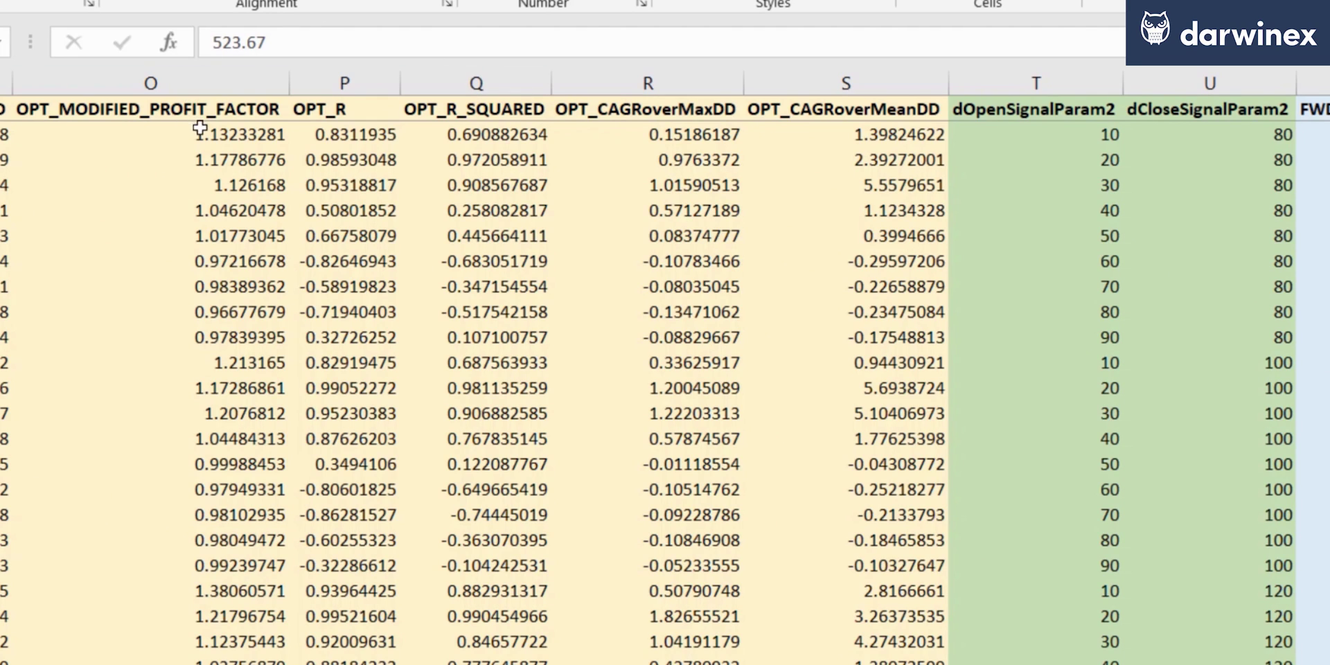
Examine the optimization metrics from OPT_MODIFIED_PROFIT_FACTOR to OPT_CAGRoverMeanDD and the two signal parameter columns in the first data rows.
left_click(196, 134)
left_click_drag(223, 131, 298, 134)
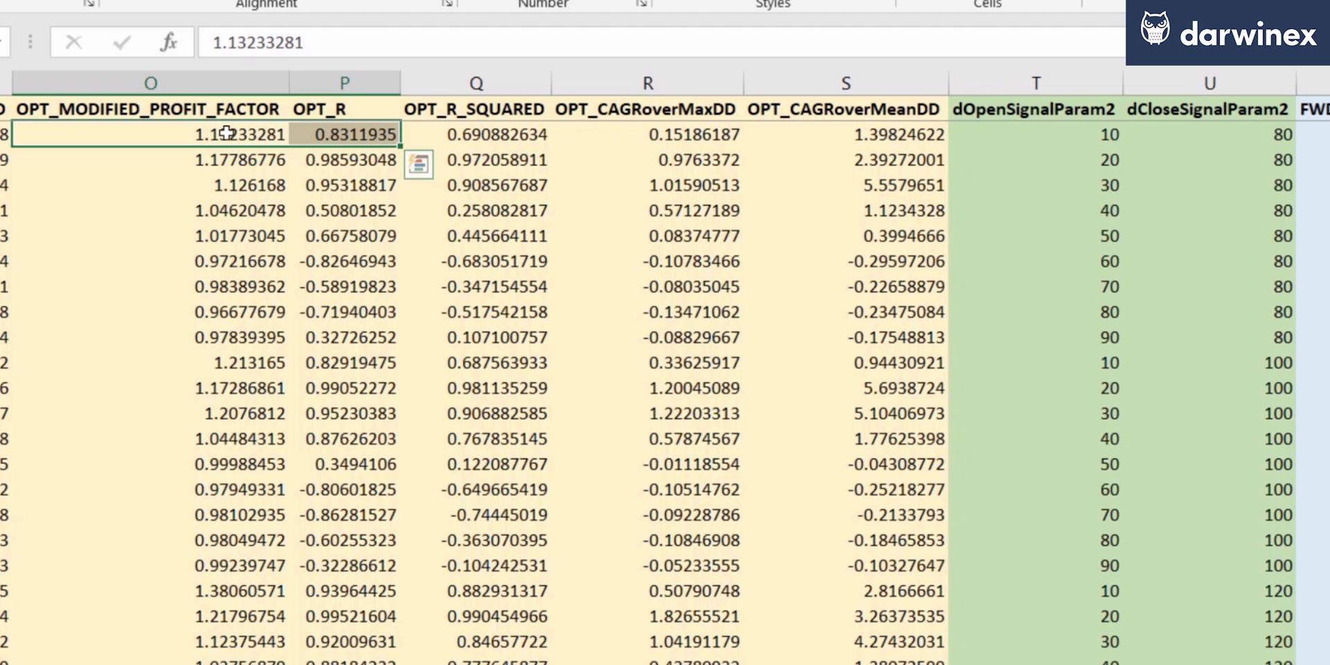
left_click(343, 135)
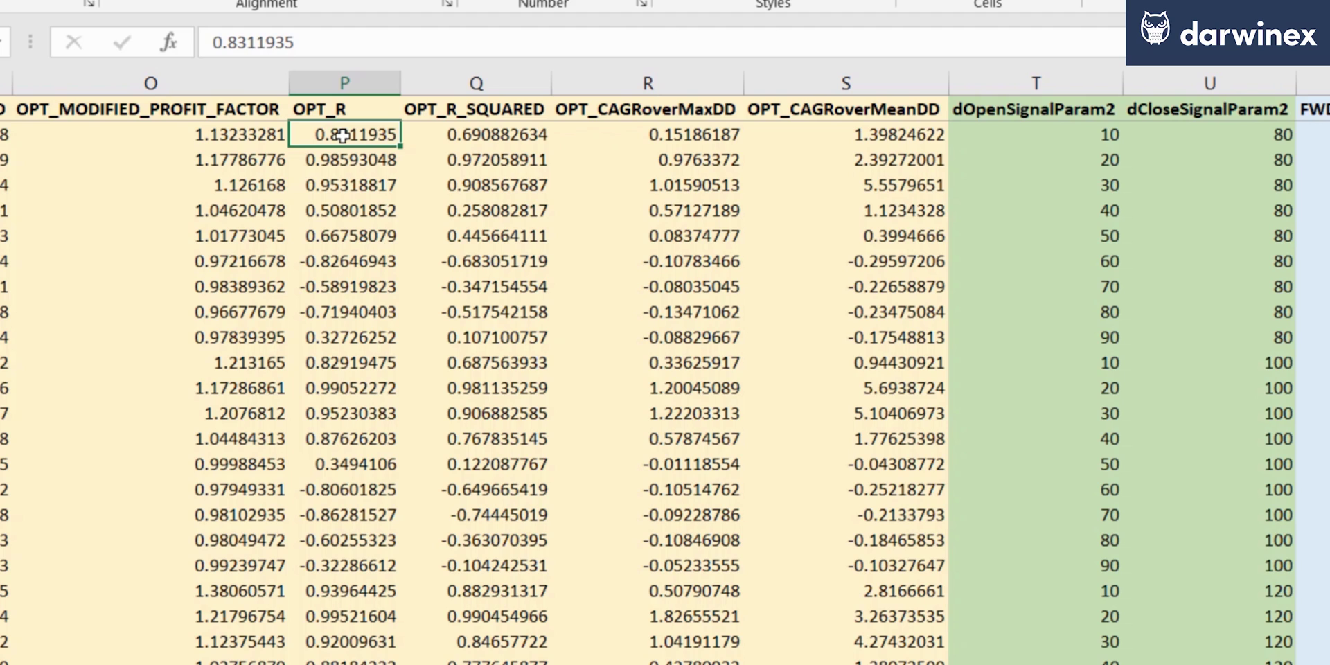
left_click(424, 129)
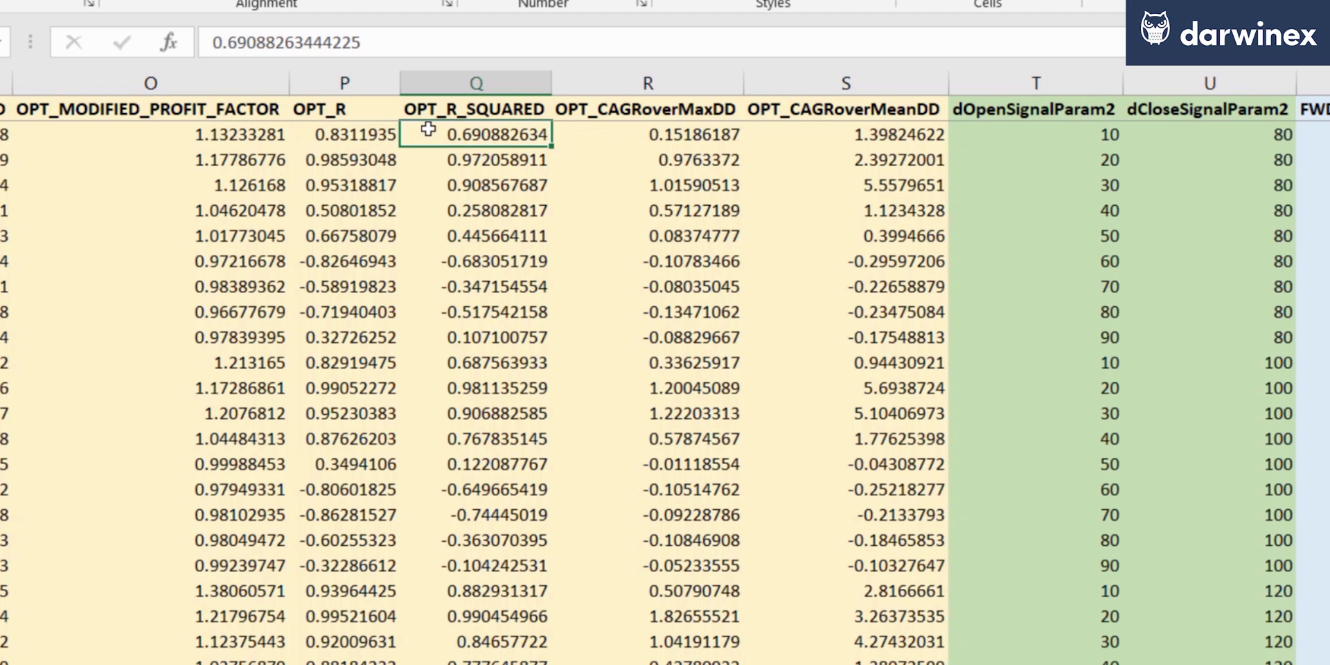
left_click(615, 140)
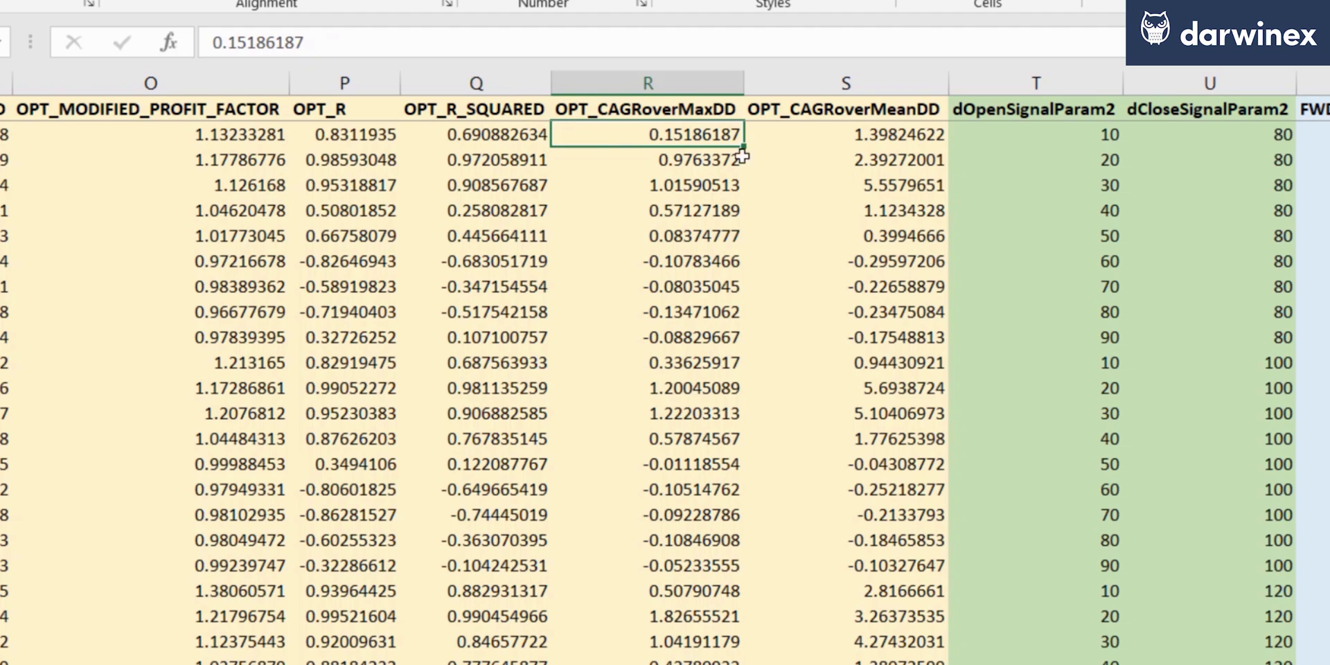
left_click(807, 134)
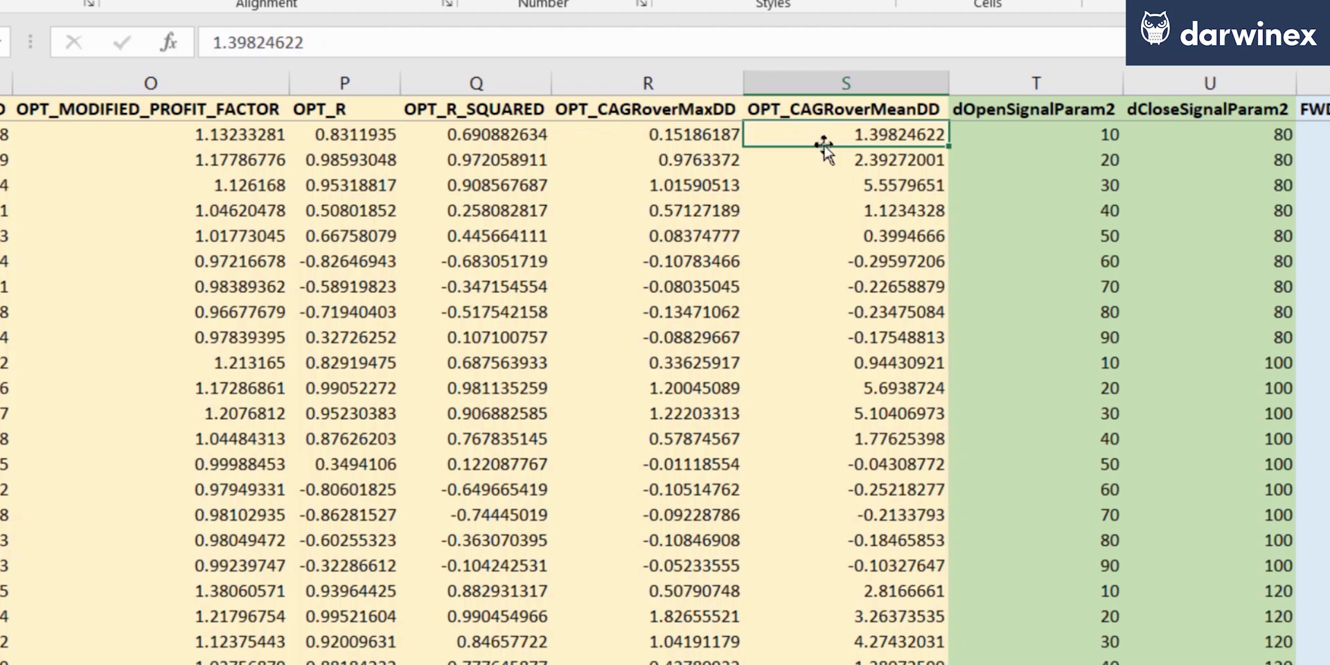
left_click_drag(835, 134, 261, 154)
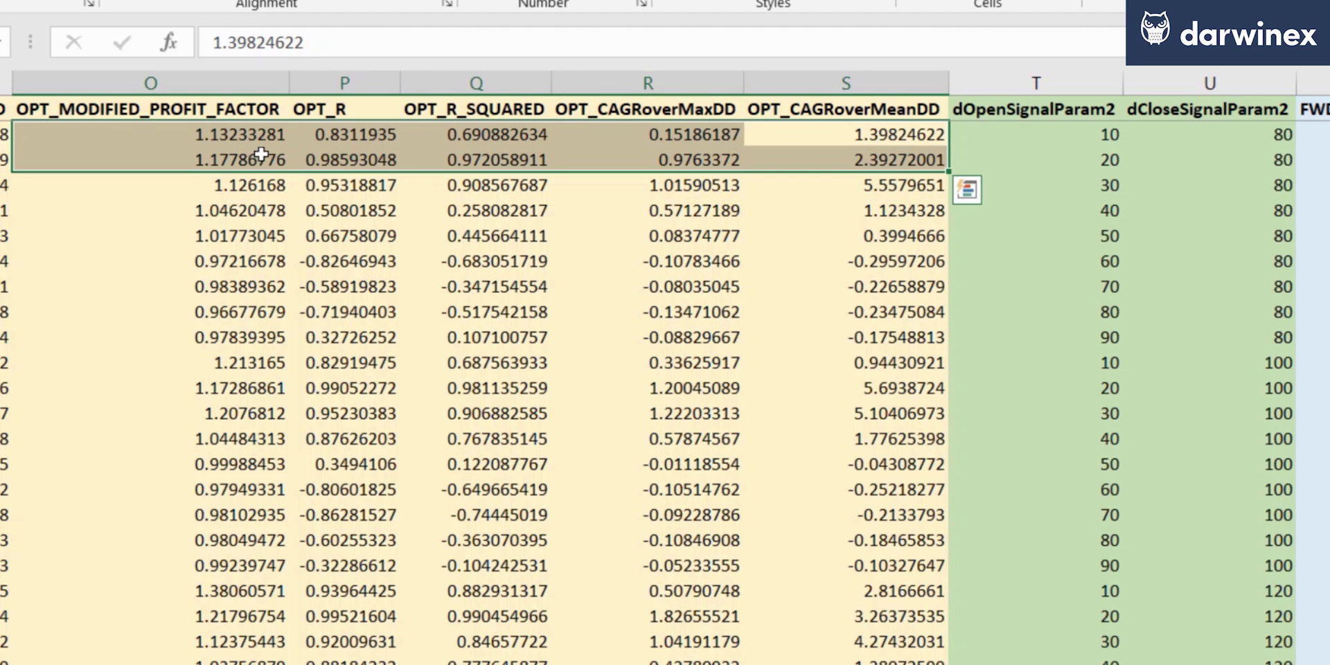
left_click(261, 154)
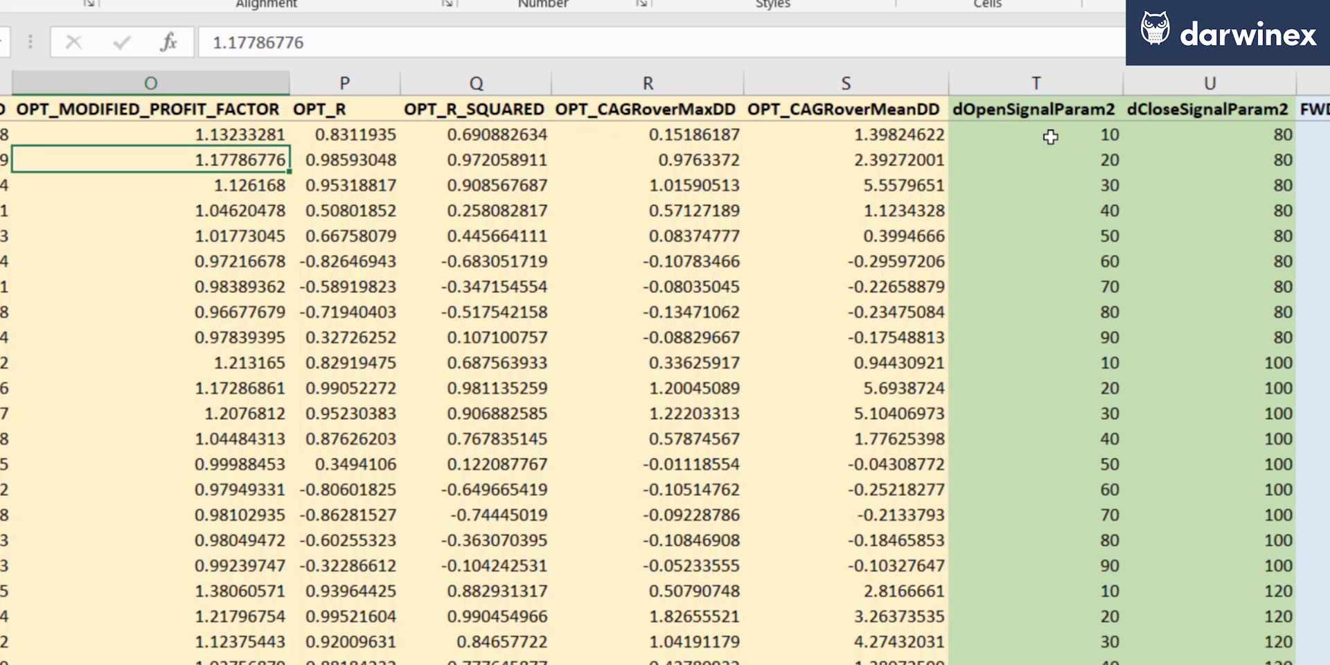
left_click_drag(1045, 134, 1177, 128)
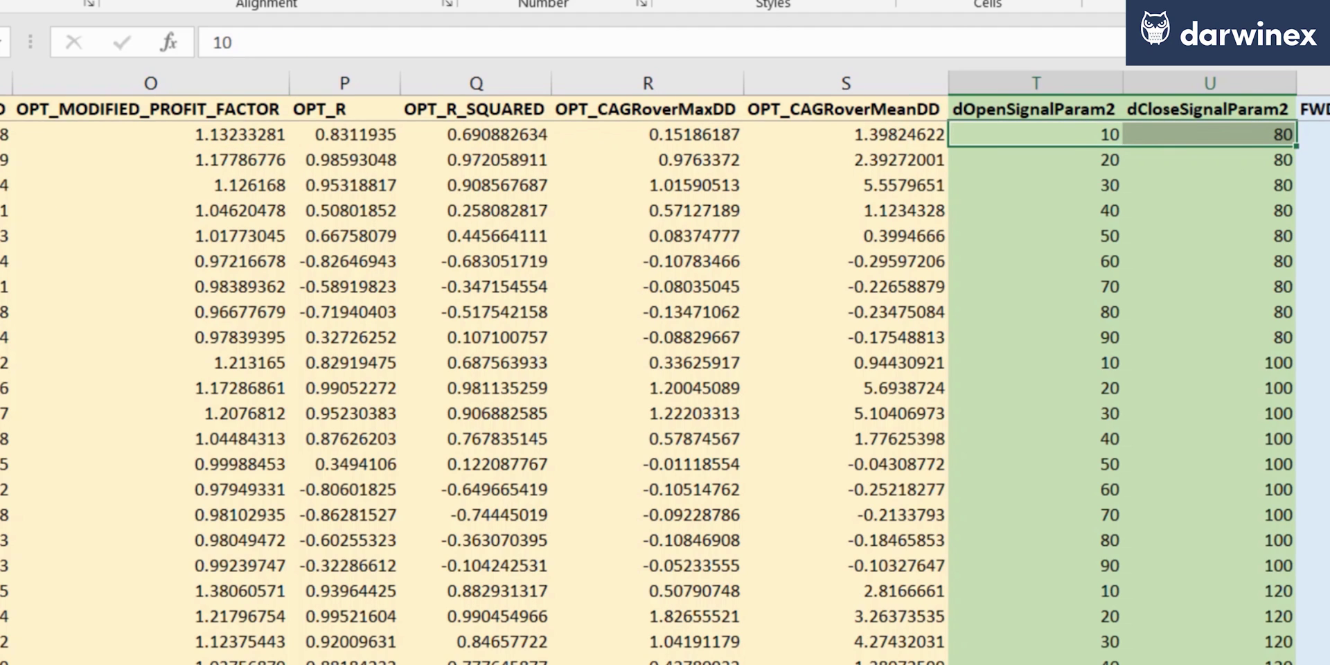
Examine the matching walk-forward metrics from FWD_MODIFIED_PROFIT_FACTOR through FWD_CAGRoverMeanDD in the first data row.
scroll(665, 367, "right", 5)
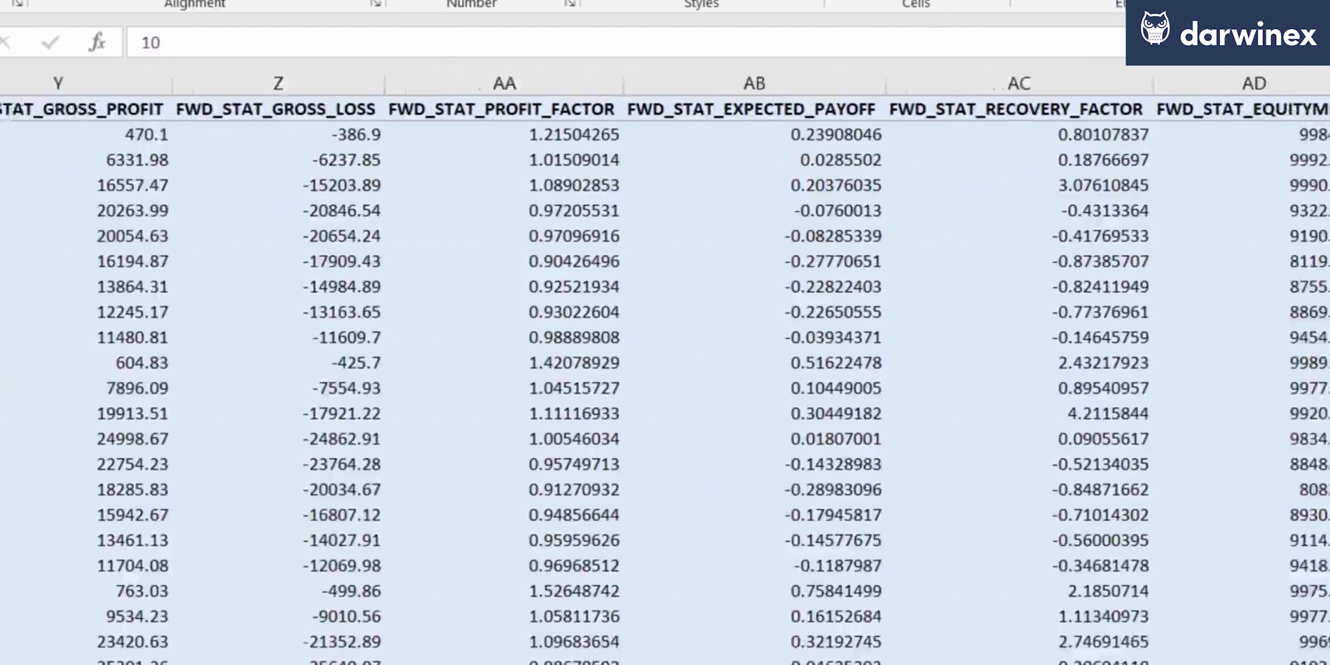
scroll(665, 367, "right", 6)
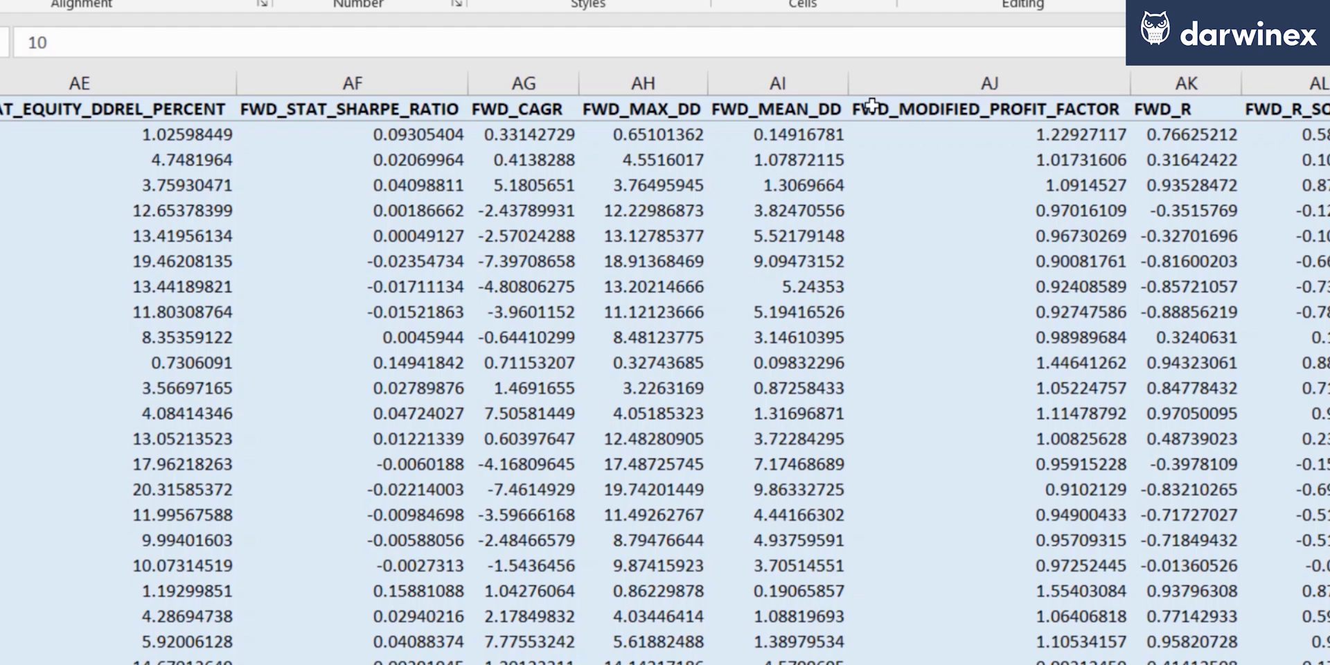
left_click(972, 135)
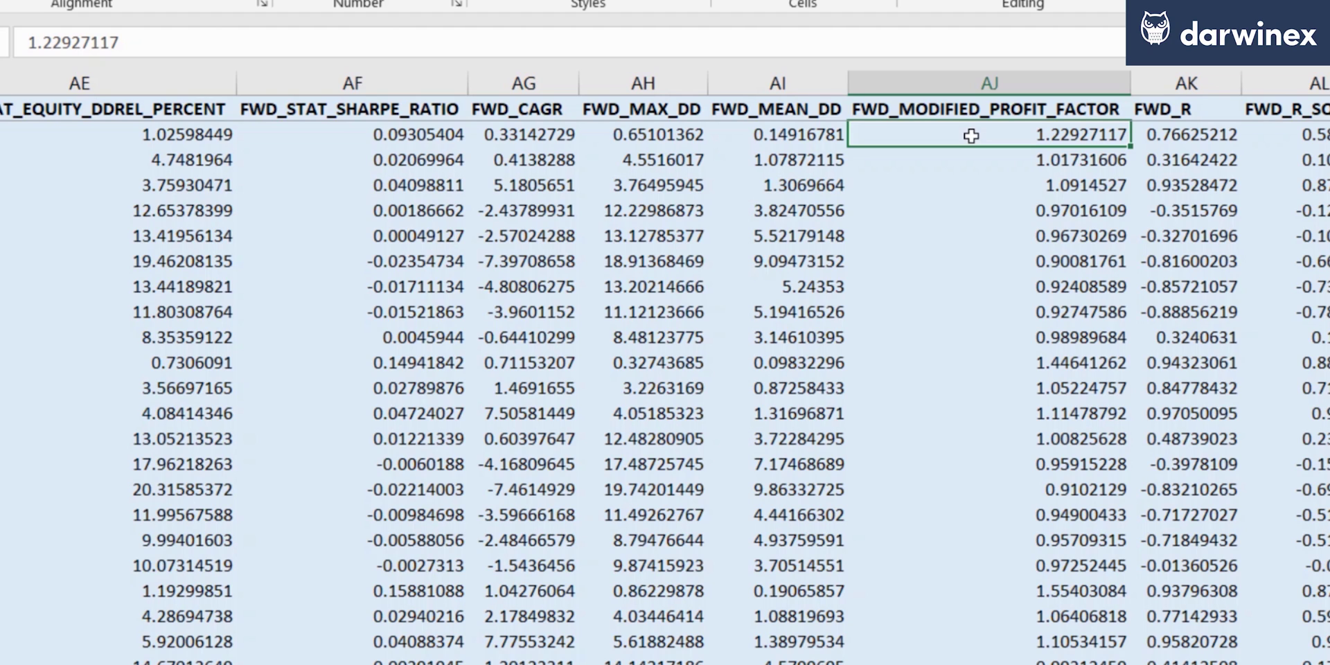
key("Right")
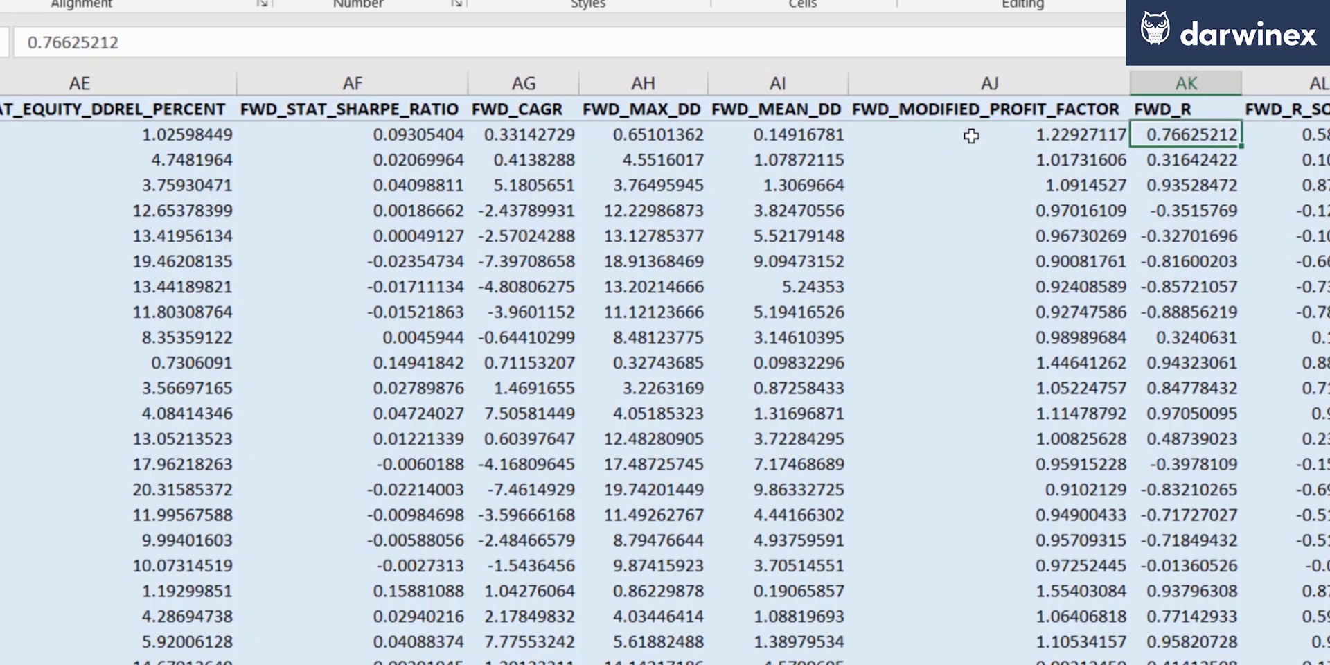
key("Right")
key("Right")
key("Right")
key("Right")
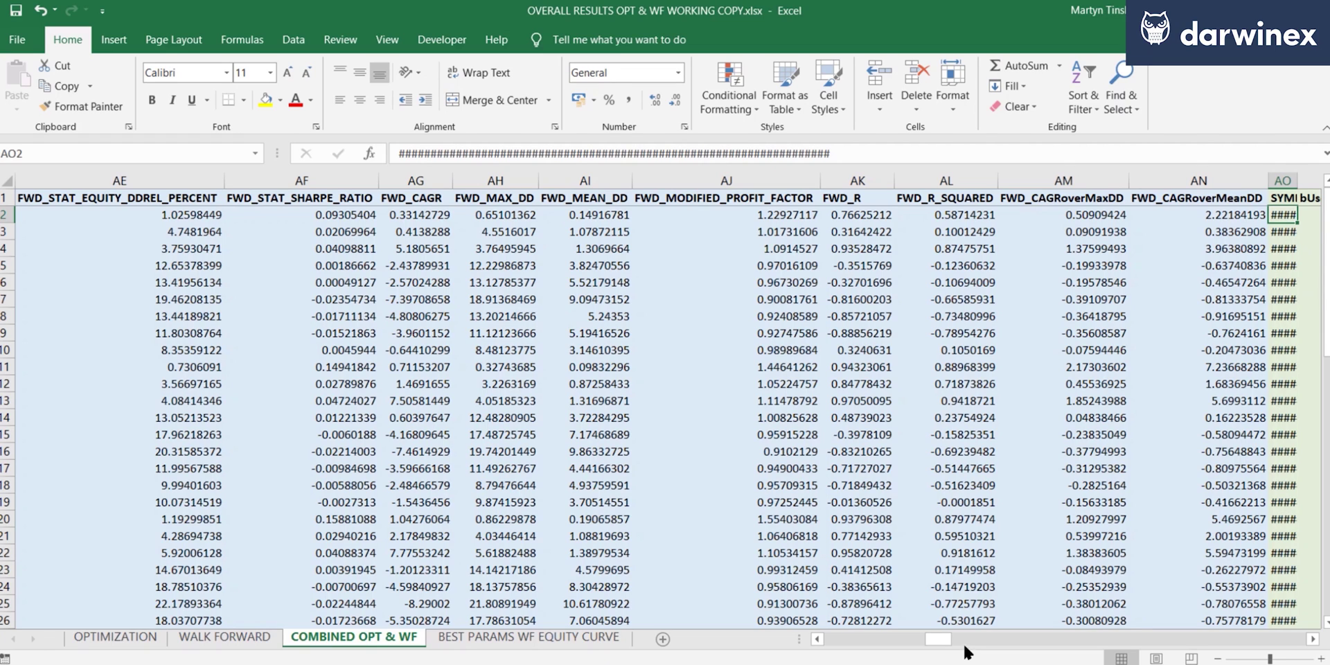
Create a PivotTable on a new worksheet from the COMBINED OPT & WF data.
left_click(507, 315)
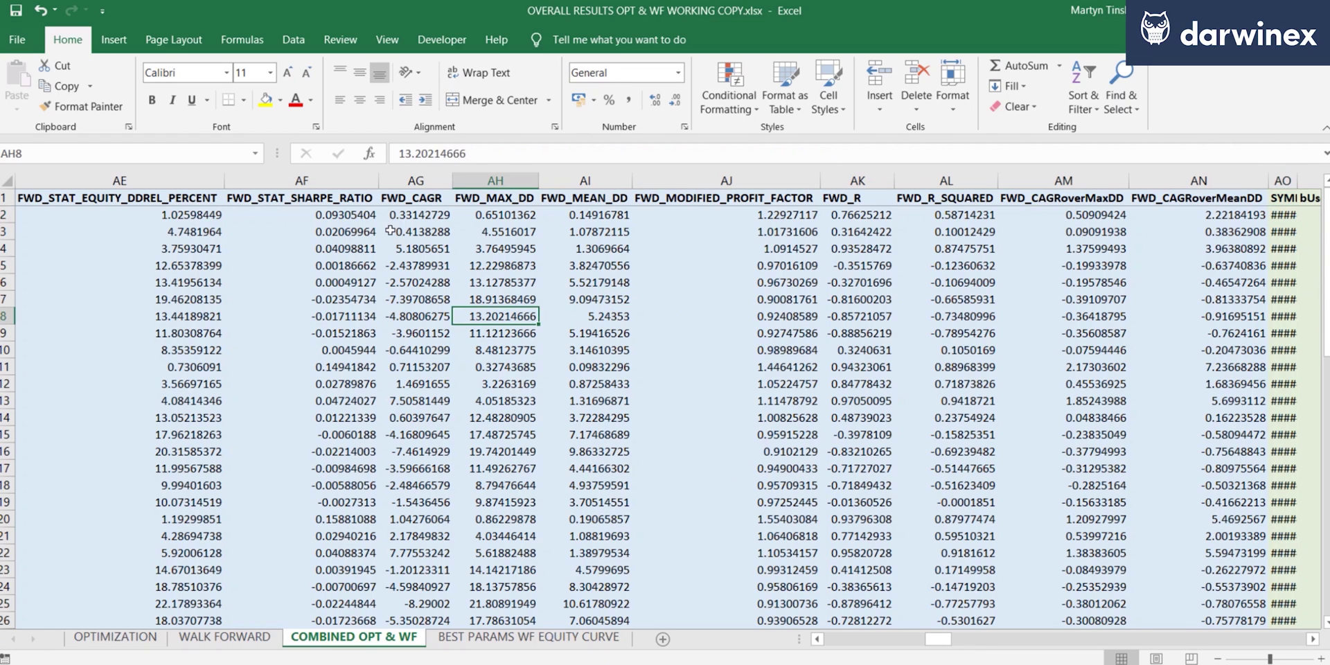
left_click(113, 40)
left_click(25, 78)
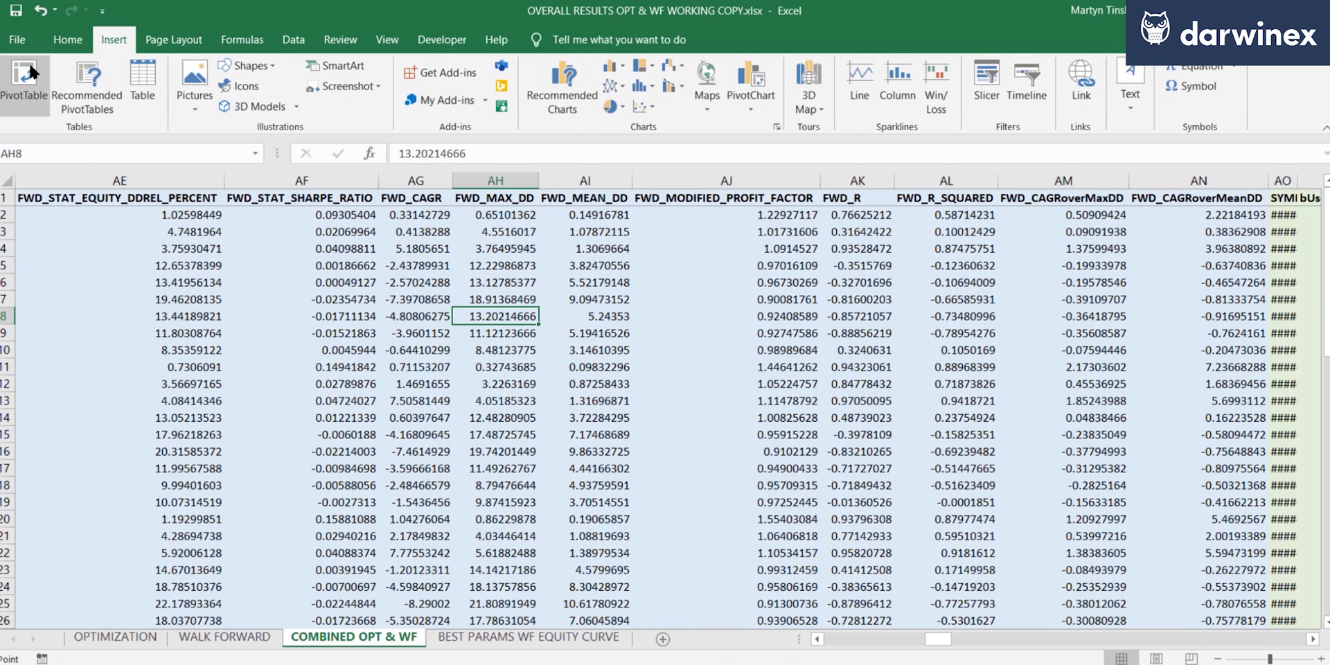
left_click(321, 443)
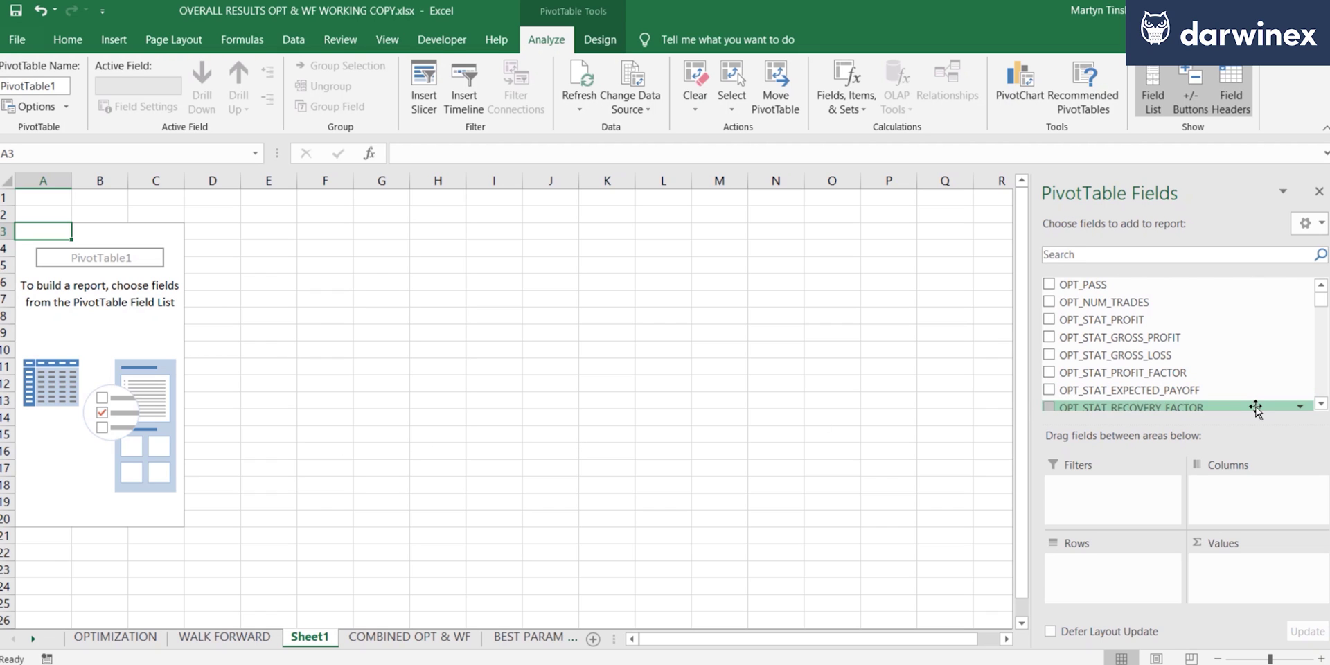
Lay out the PivotTable with dOpenSignalParam2 as rows, dCloseSignalParam2 as columns and the sum of OPT_CAGRoverMaxDD as values.
left_click(1321, 404)
scroll(1326, 408, "down", 7)
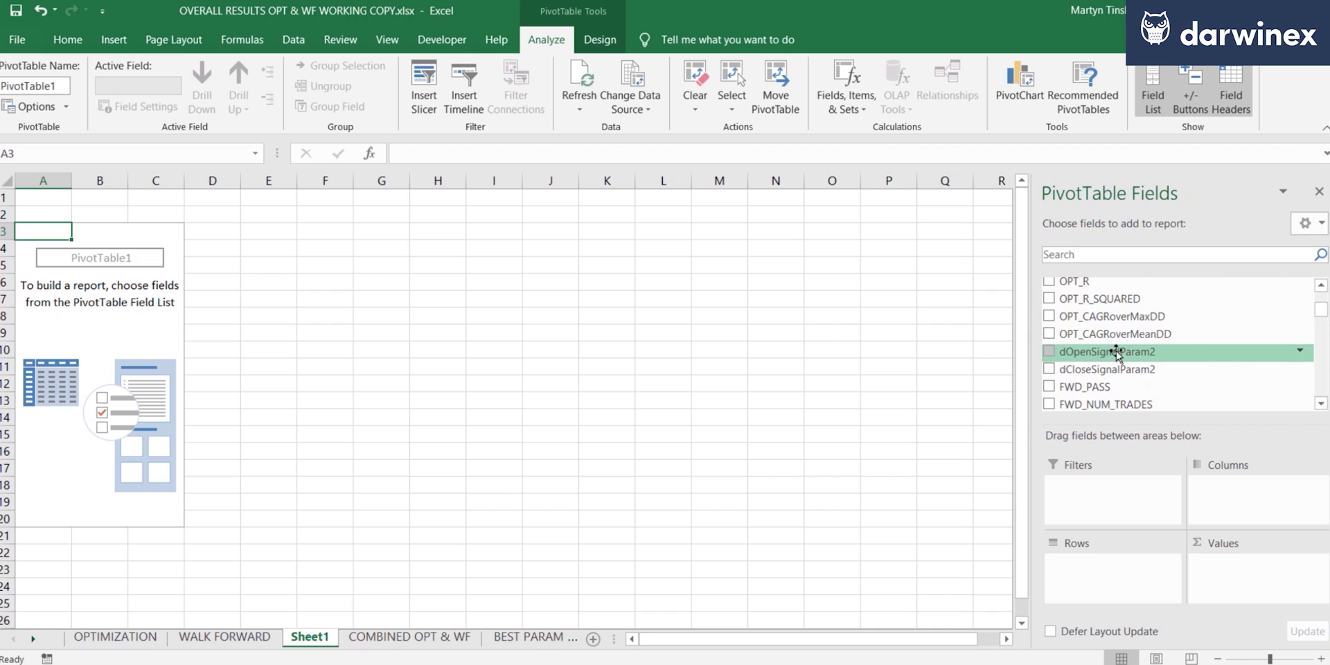
left_click_drag(1107, 338, 1081, 558)
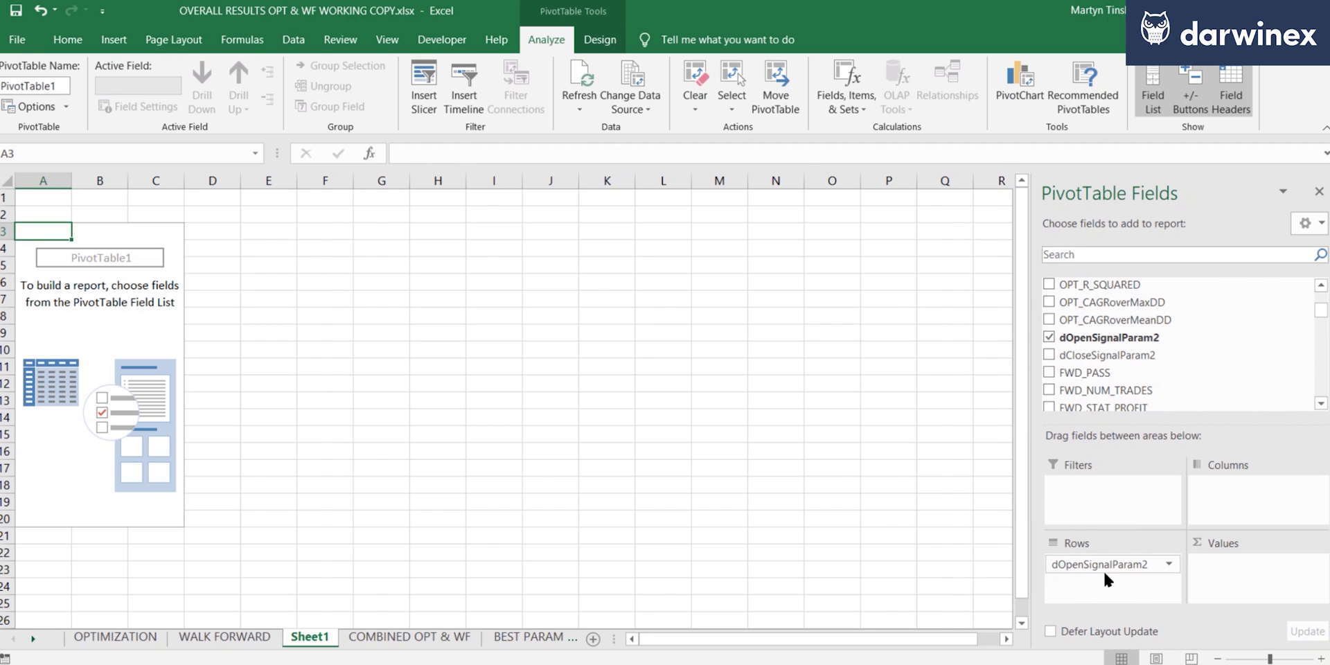
left_click_drag(1101, 357, 1258, 509)
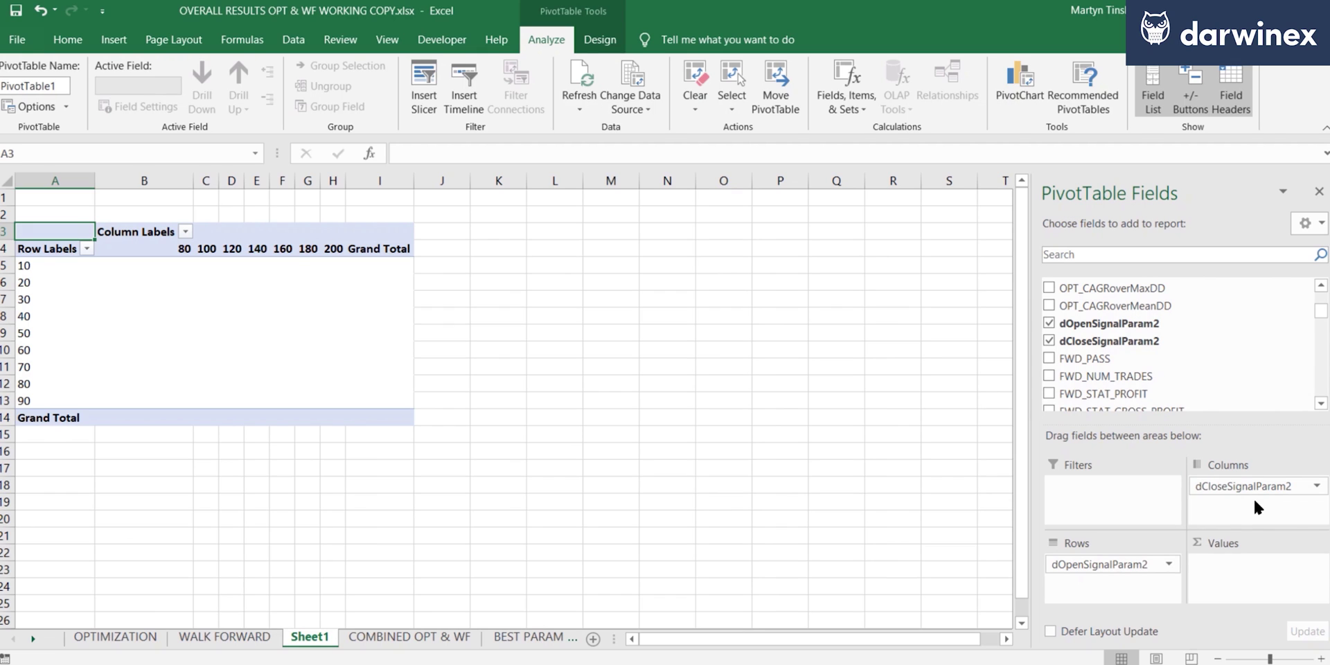
scroll(1238, 388, "up", 2)
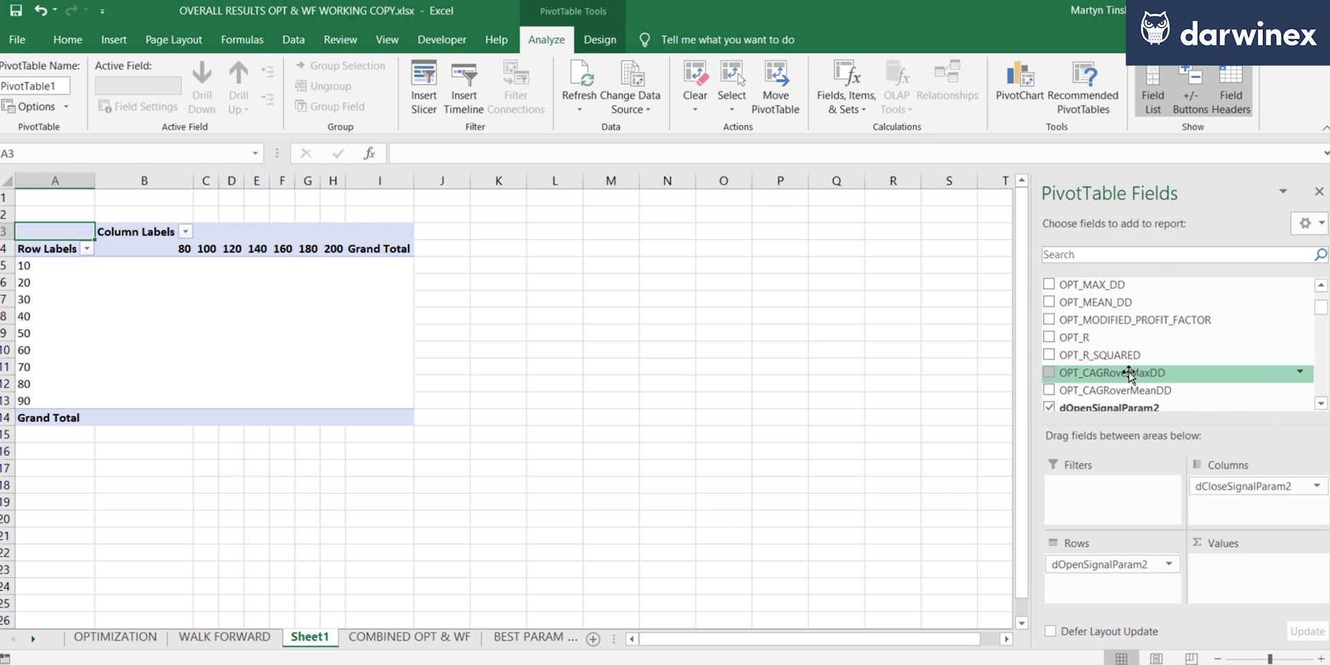
left_click_drag(1130, 375, 1259, 586)
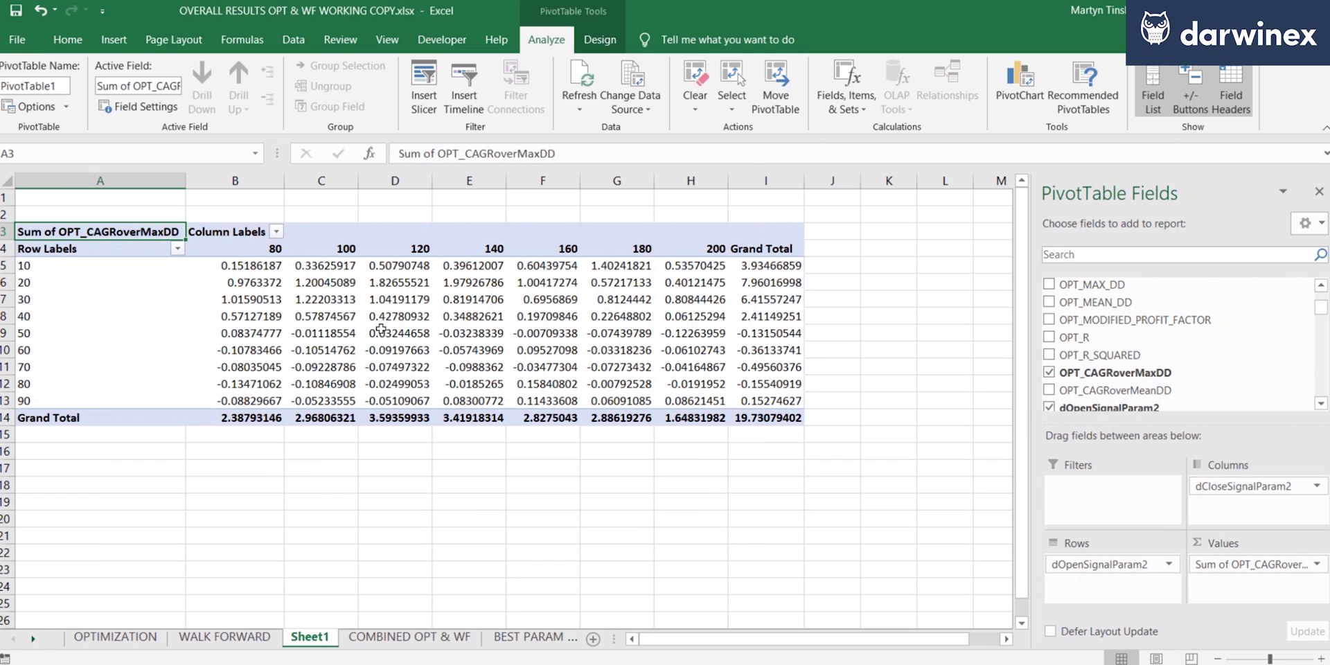
Insert a 3-D Surface PivotChart of the PivotTable and enlarge it to about 9.9 cm high and 21 cm wide.
mouse_move(454, 352)
mouse_move(478, 325)
mouse_move(447, 261)
left_click(1018, 79)
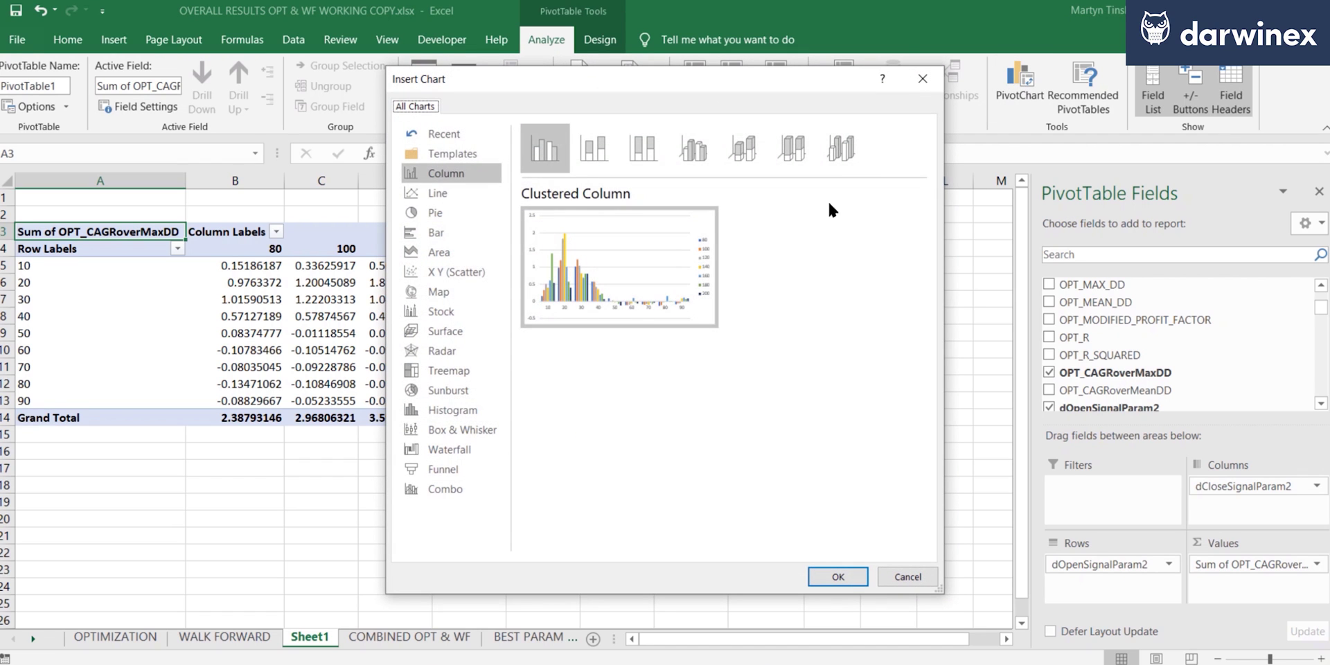
left_click(460, 333)
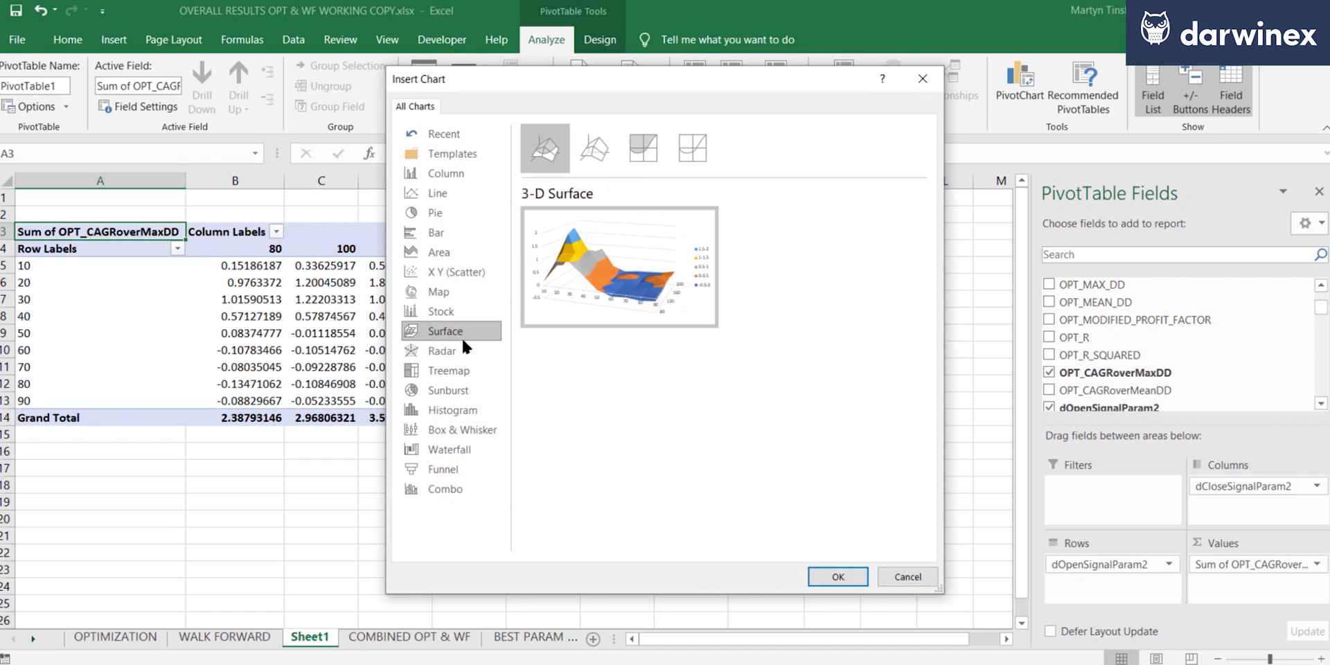
left_click(853, 576)
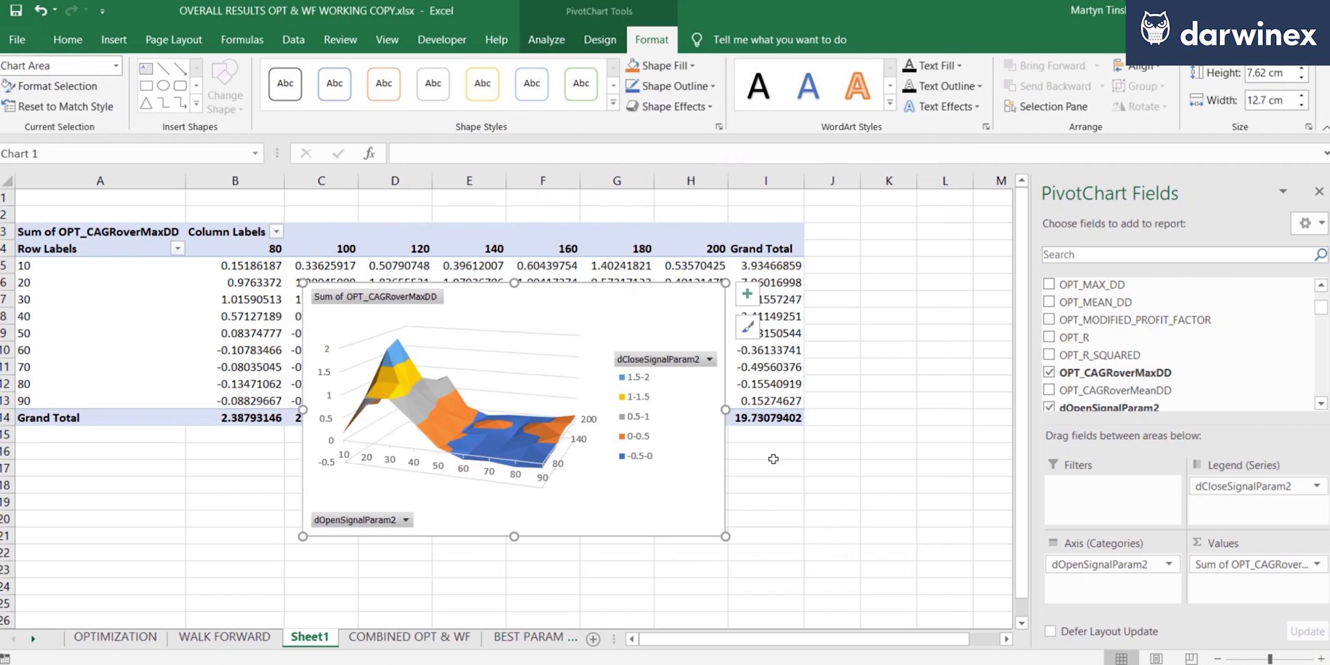
left_click_drag(726, 283, 1002, 205)
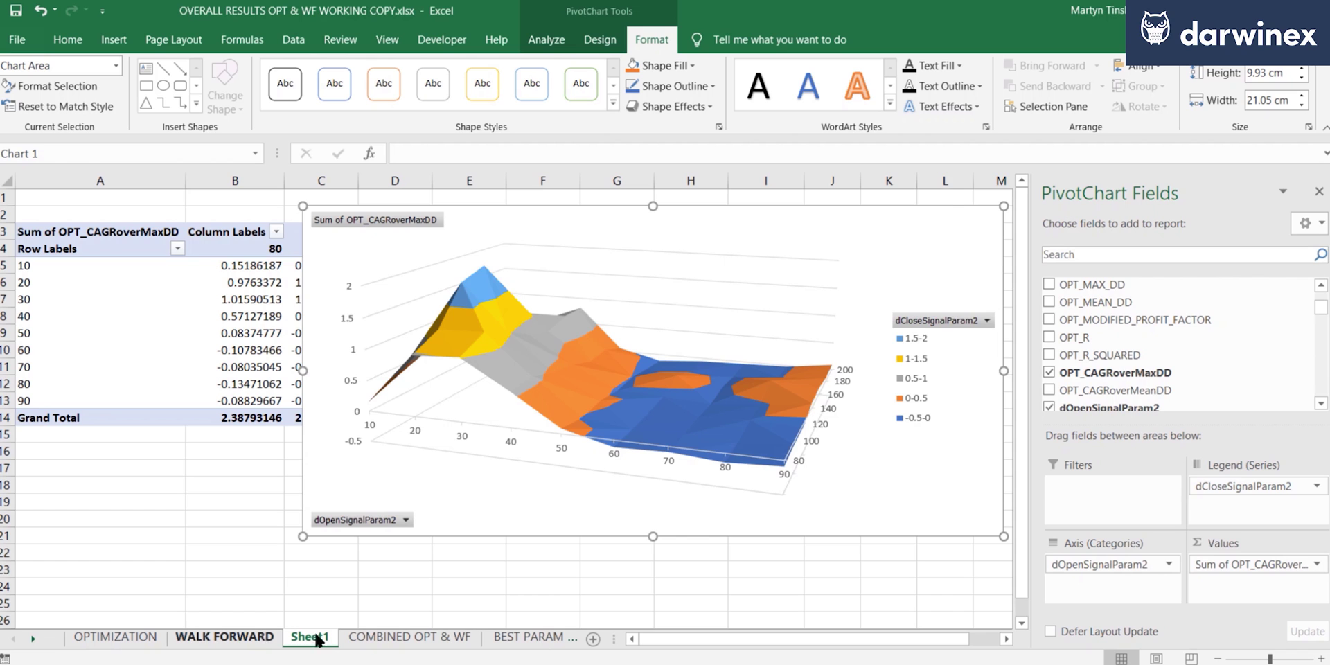
Sort the COMBINED OPT & WF data by OPT_CAGRoverMaxDD in descending order and select the first row's open and close signal parameters.
left_click(388, 636)
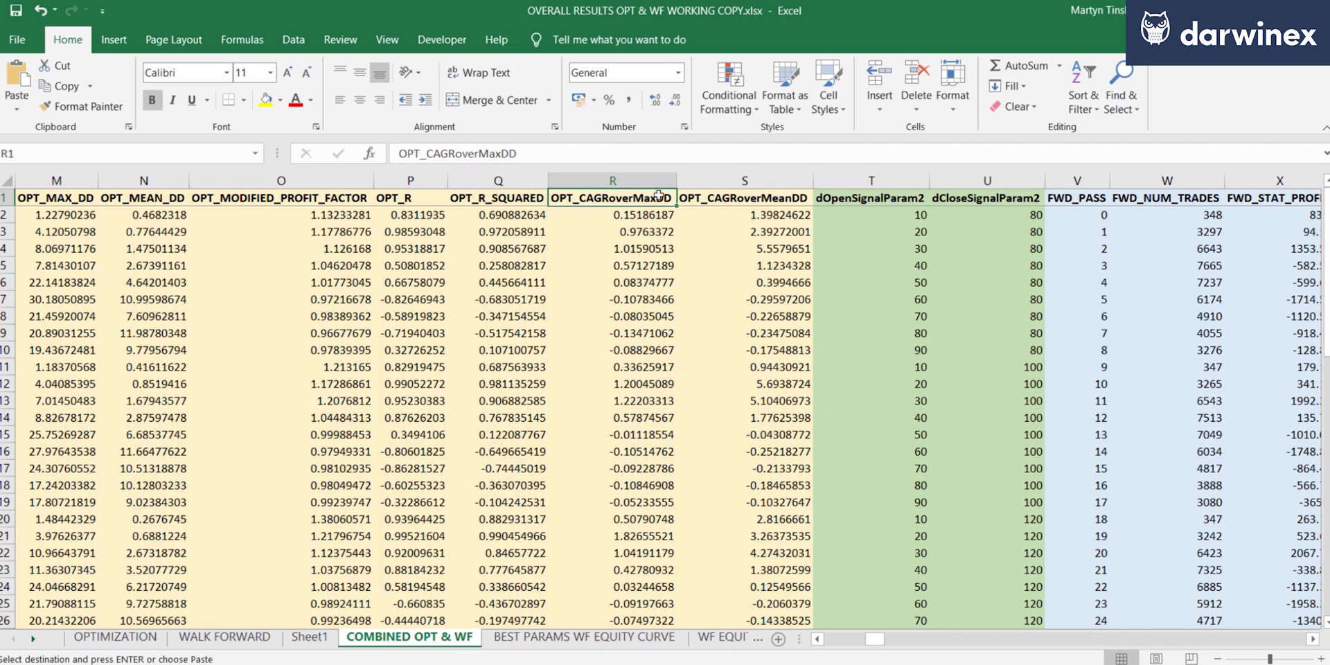
left_click(1083, 93)
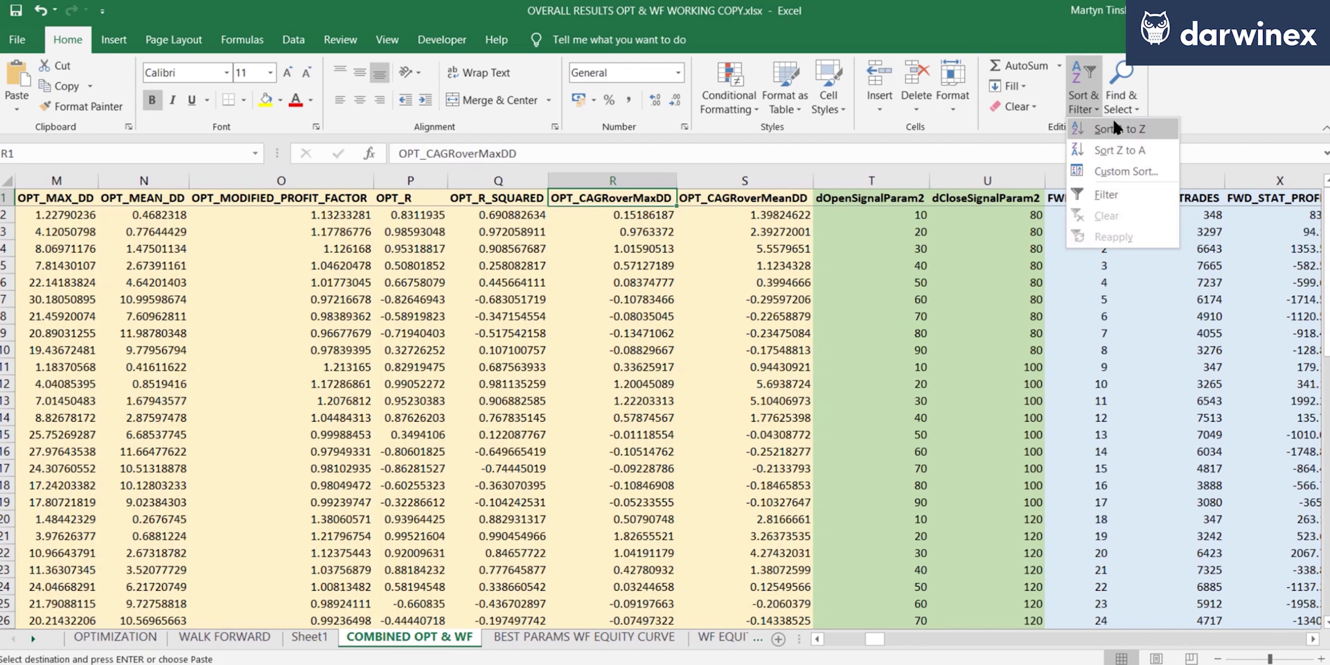
left_click(1125, 151)
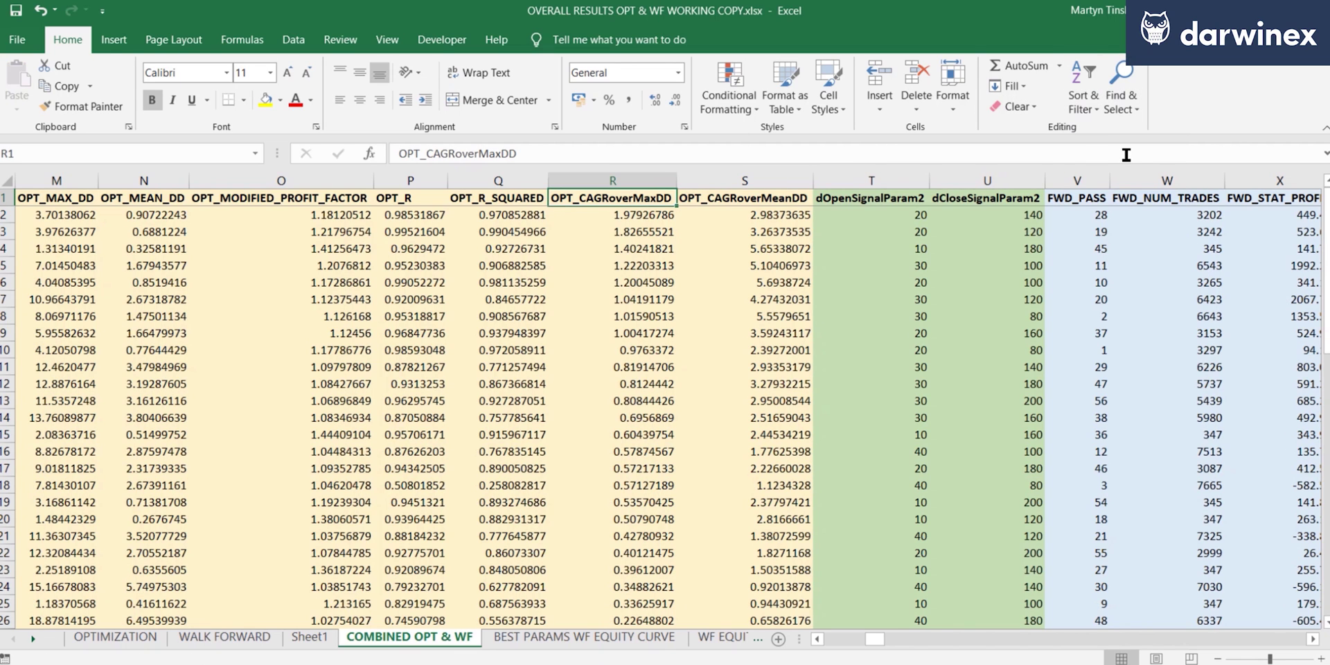
left_click(634, 215)
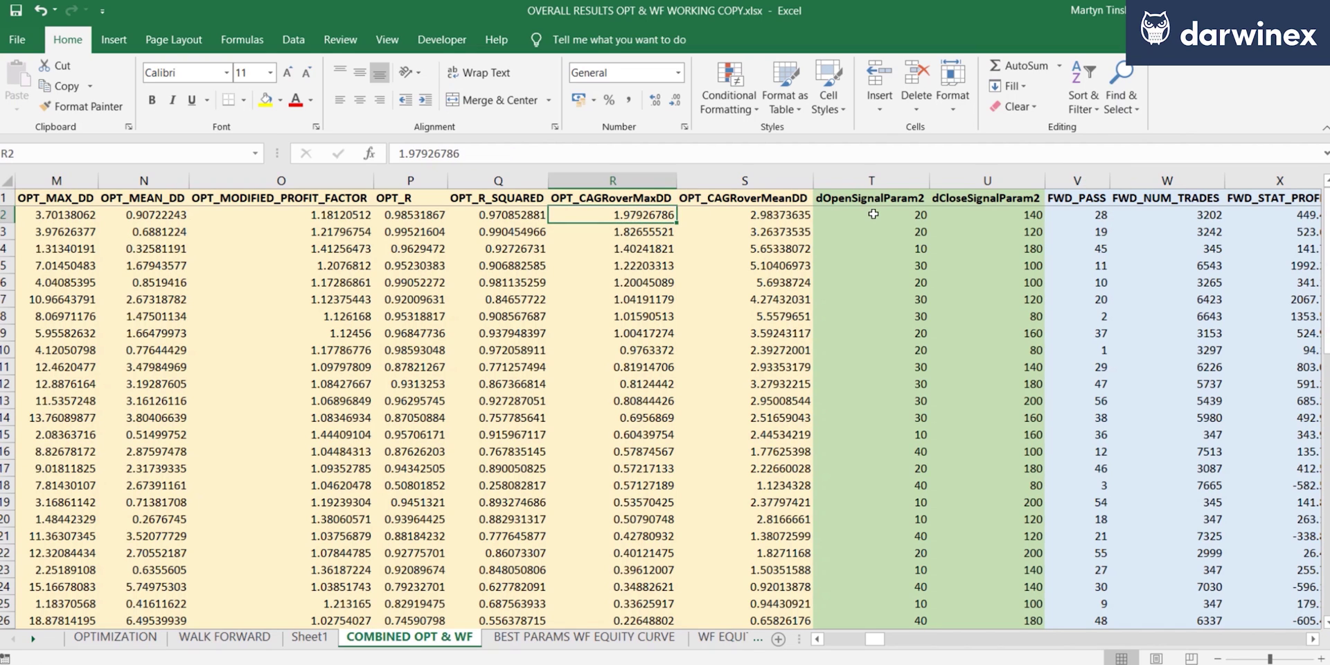
left_click_drag(874, 214, 972, 219)
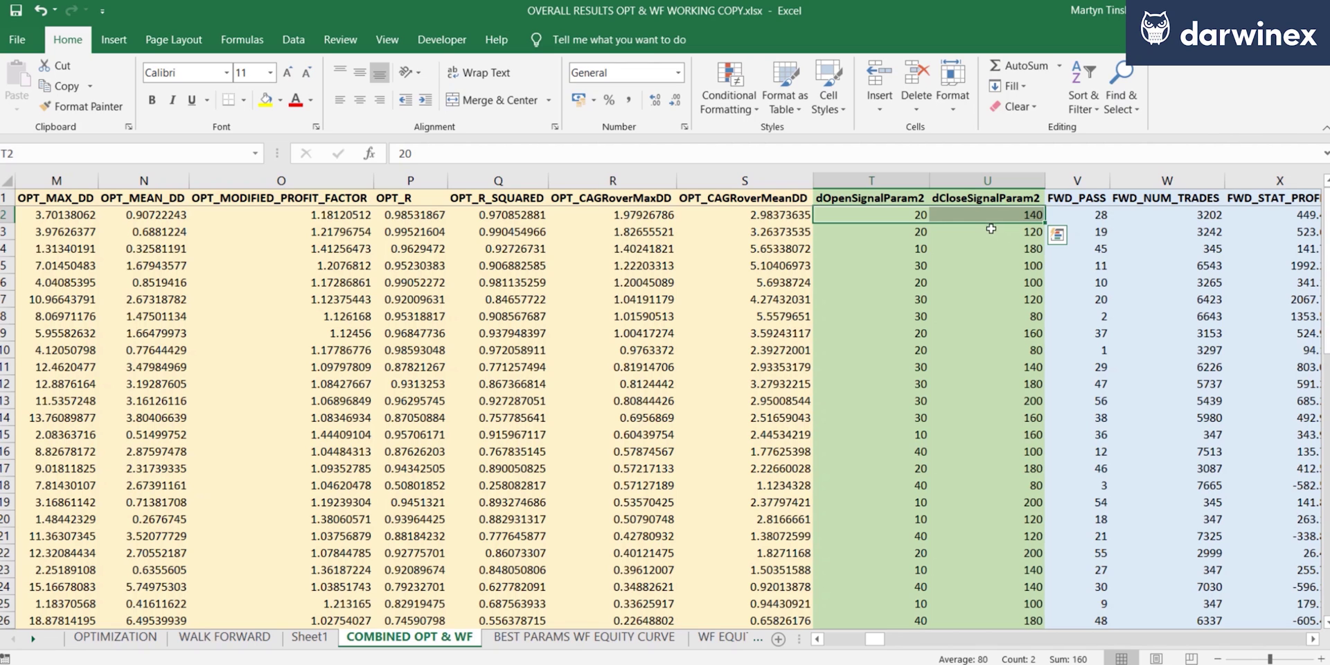
Review the DATETIME and CAGR/MaxDD columns of the WF EQUITY CURVE sheet from the first to the last rows.
left_click(722, 637)
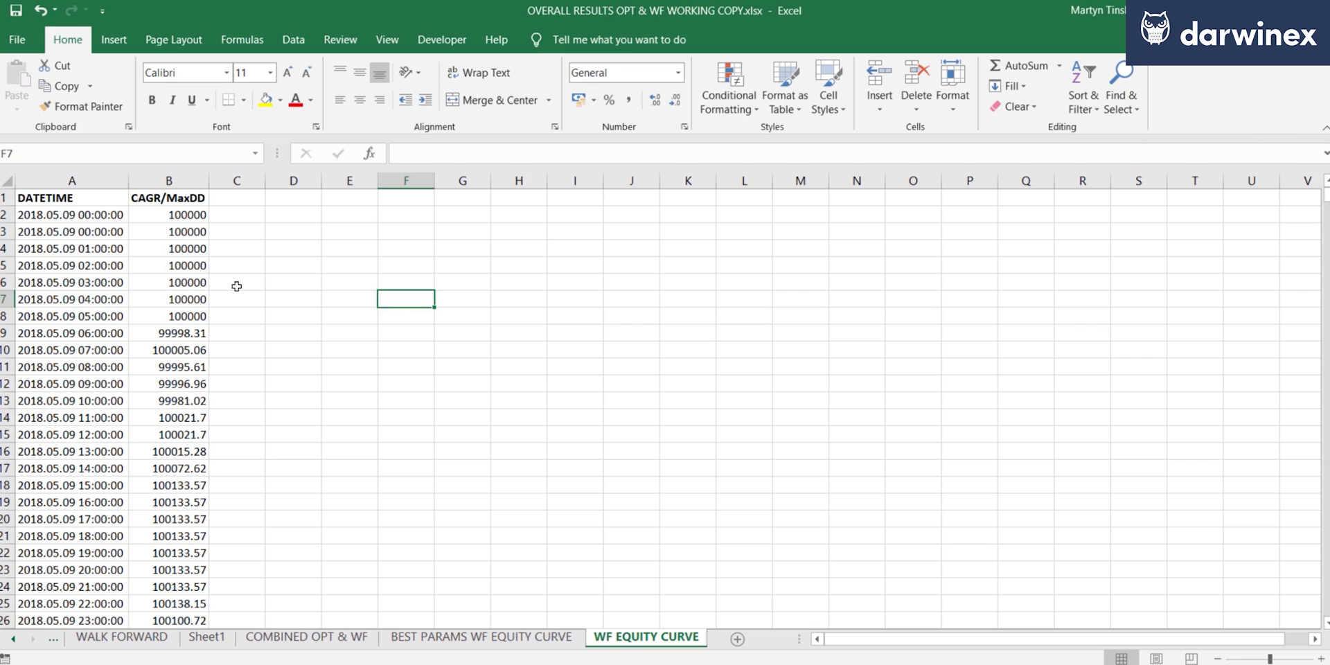
left_click(181, 214)
left_click_drag(180, 214, 160, 442)
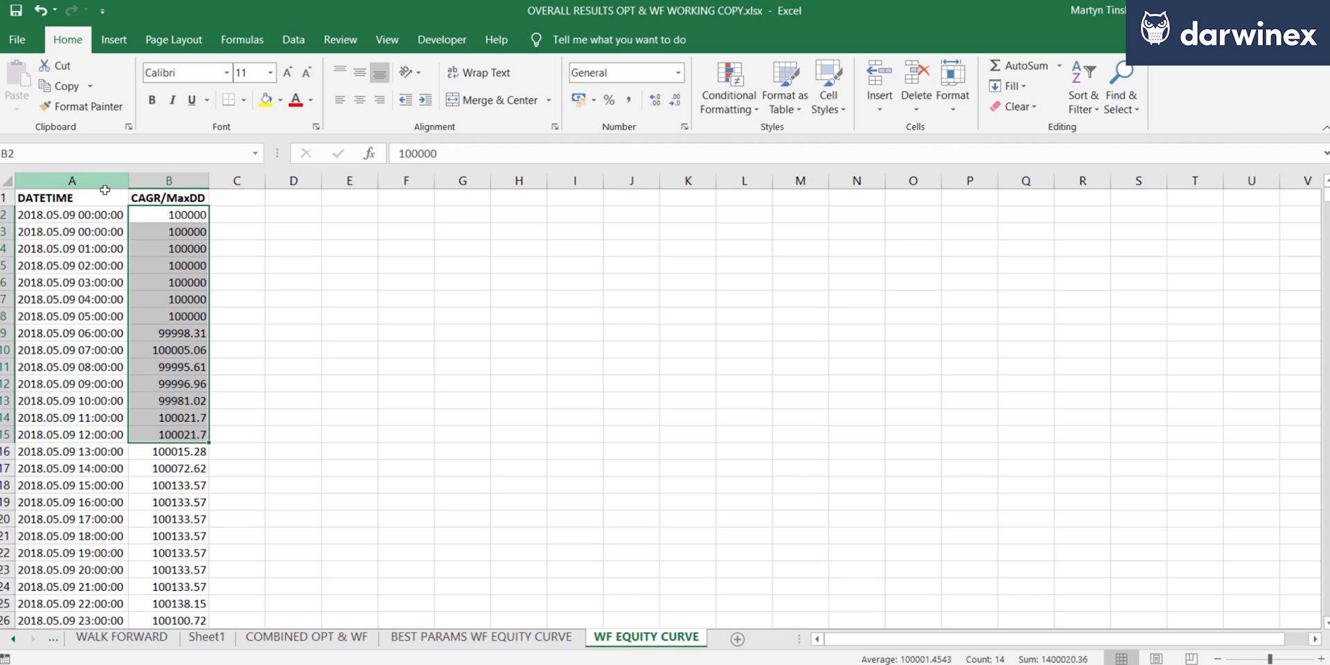
left_click(70, 215)
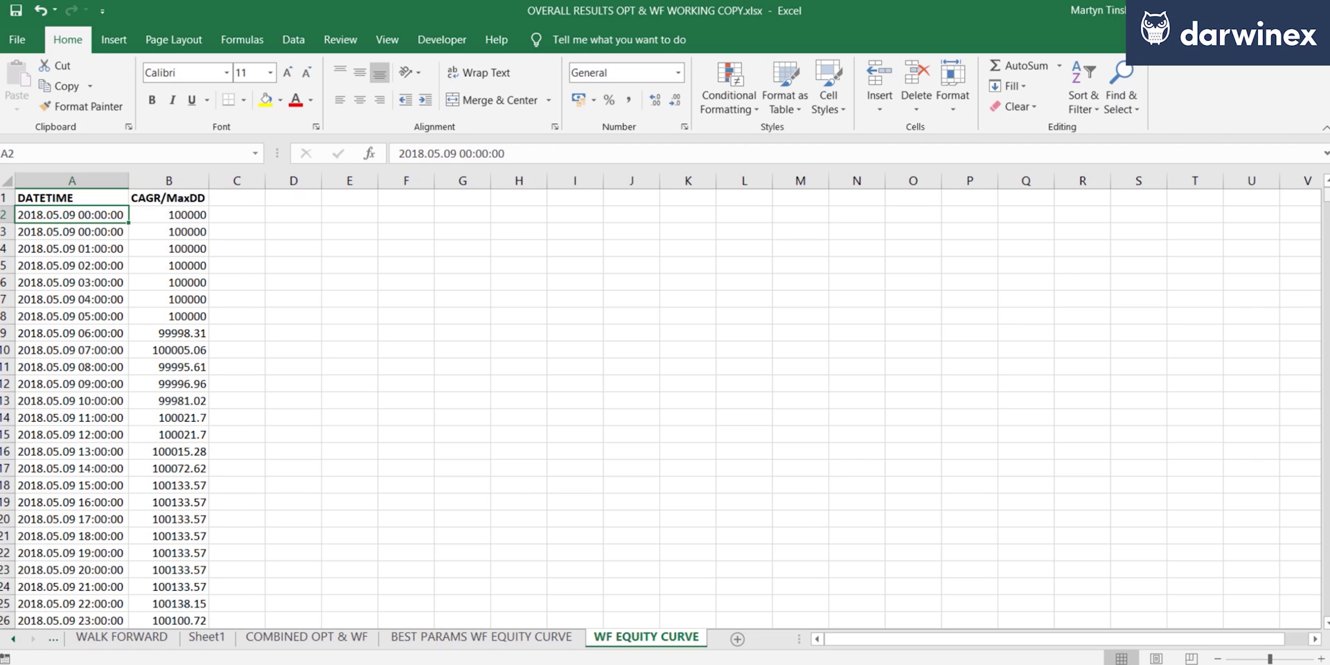
left_click_drag(1326, 195, 1327, 657)
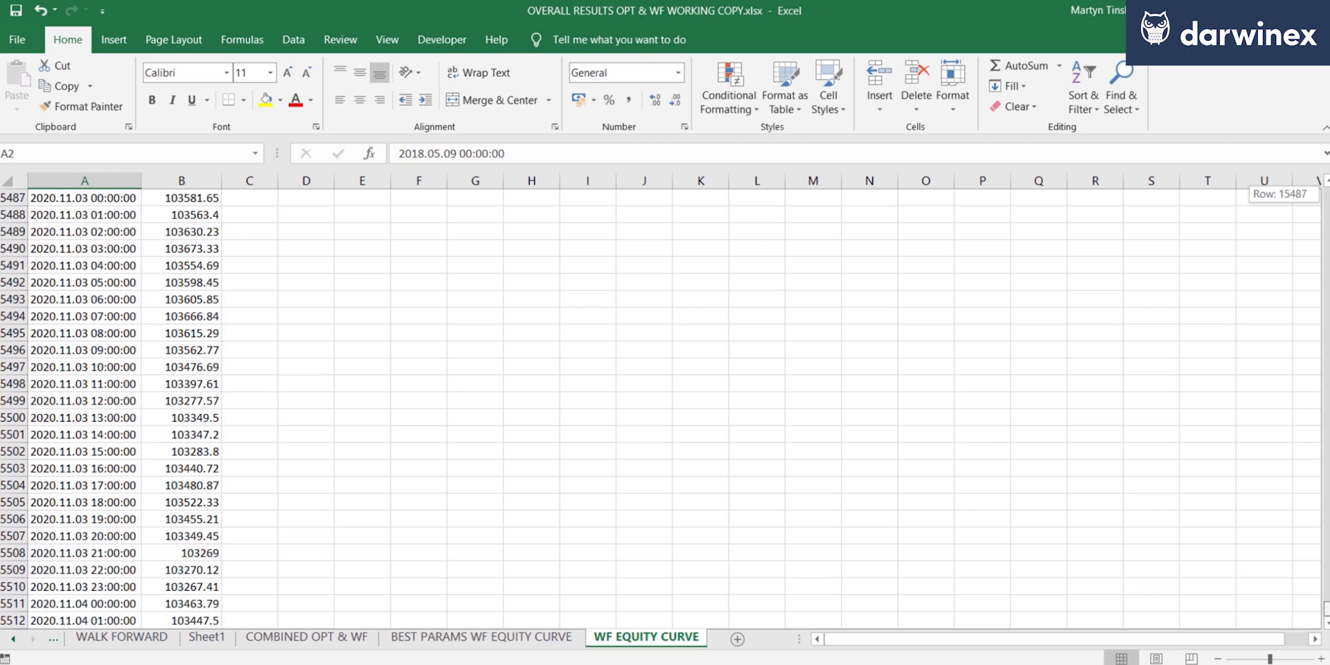
left_click_drag(1327, 614, 1326, 195)
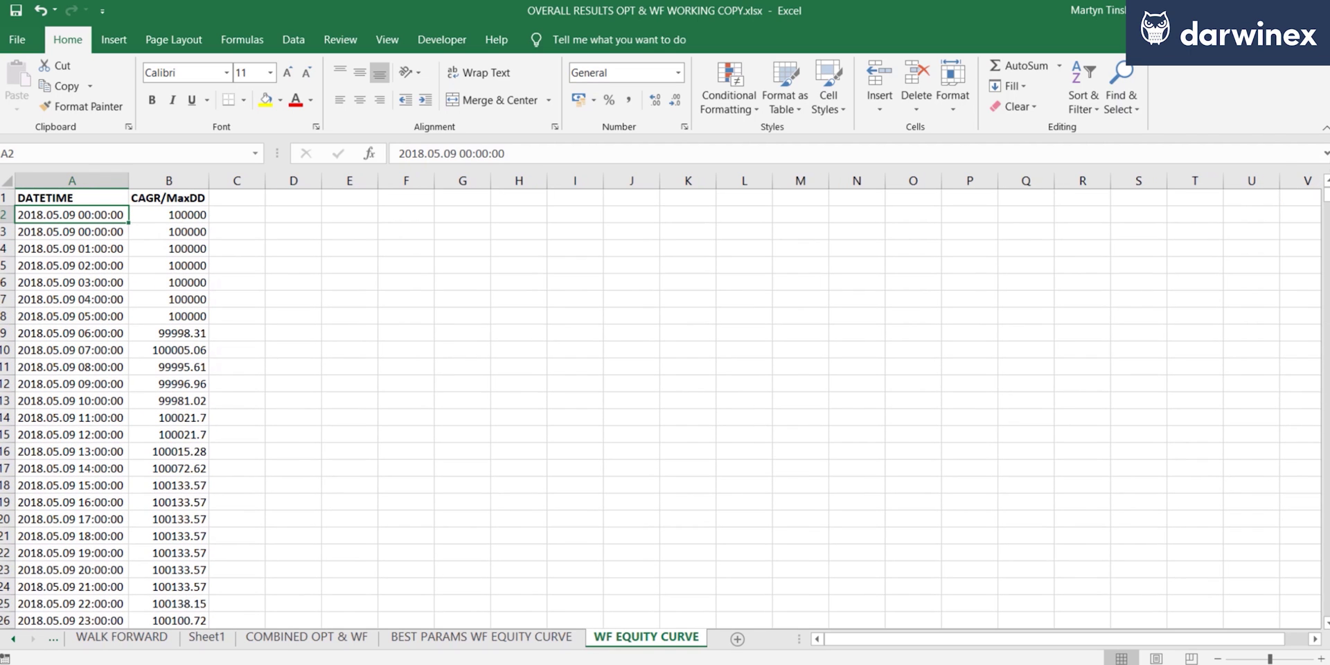
Insert a 2-D line chart of the CAGR/MaxDD column on the WF EQUITY CURVE sheet and enlarge it to span about columns C to N.
left_click(169, 182)
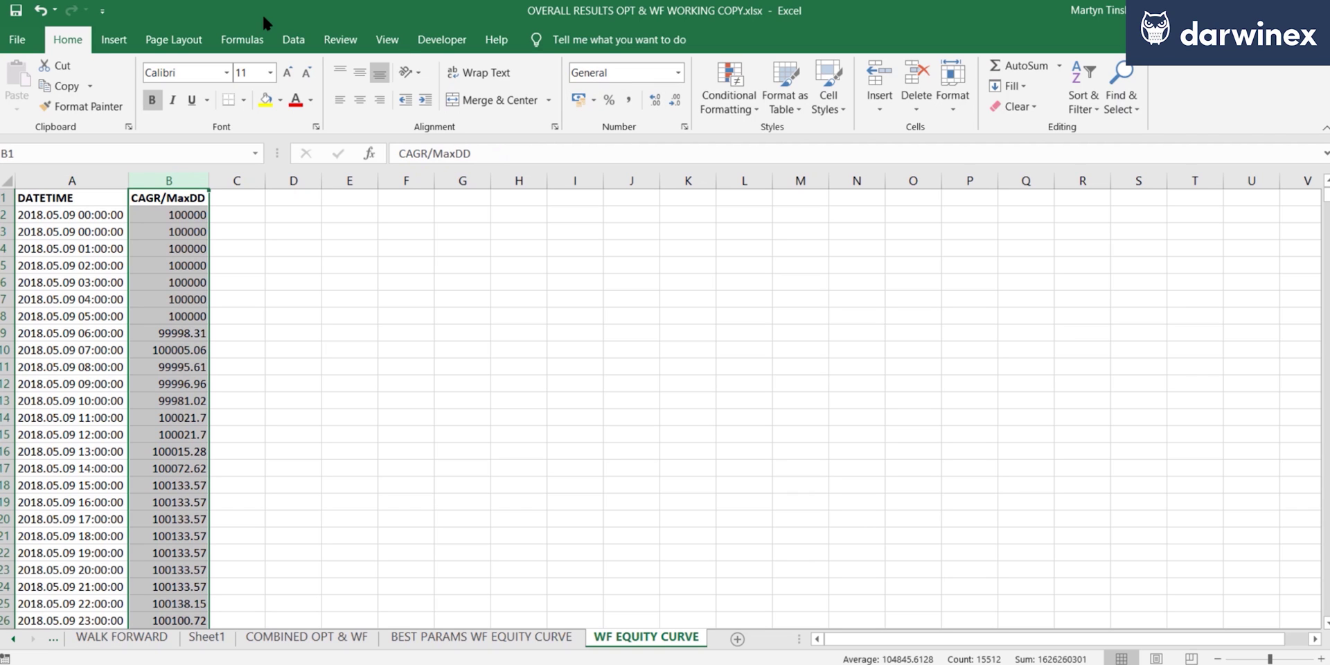
left_click(612, 85)
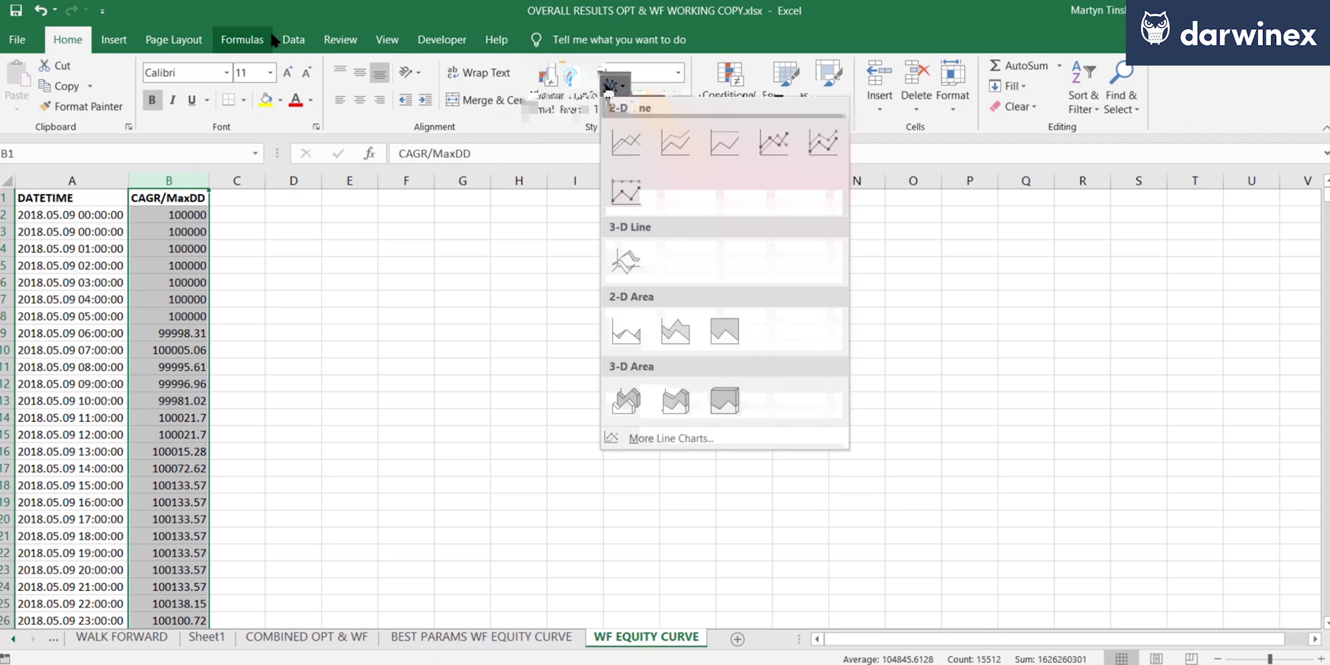
left_click(625, 145)
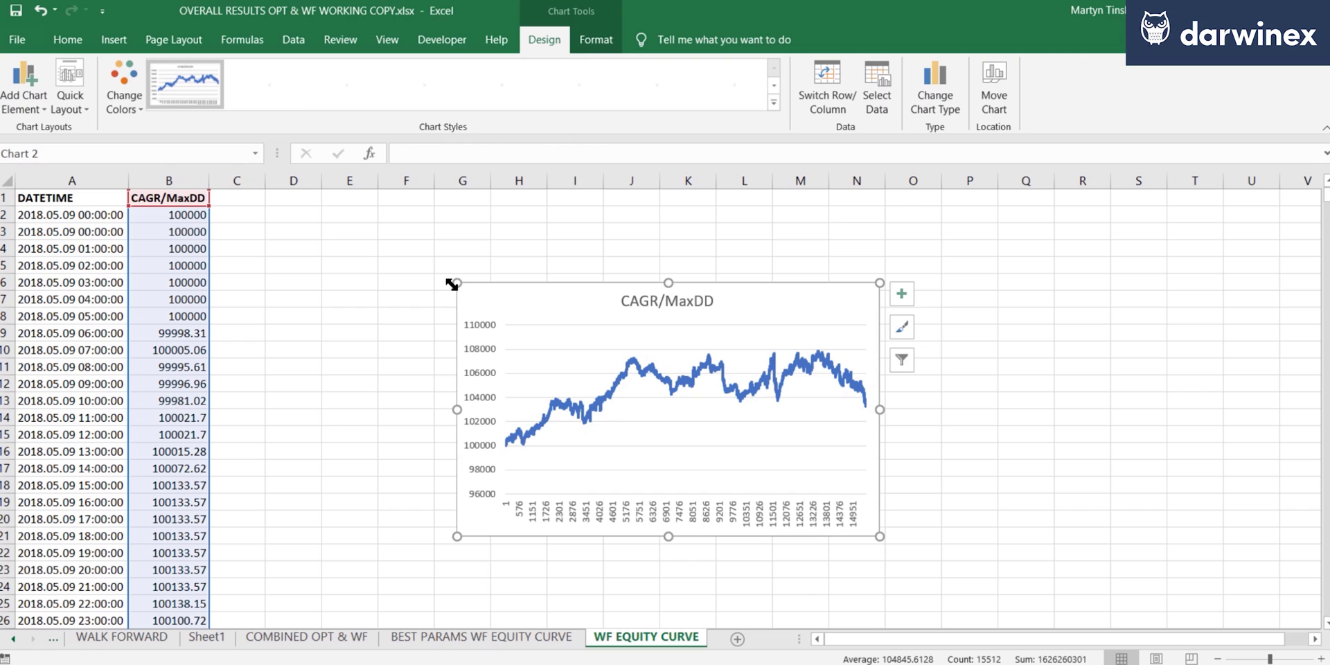
left_click_drag(454, 284, 230, 197)
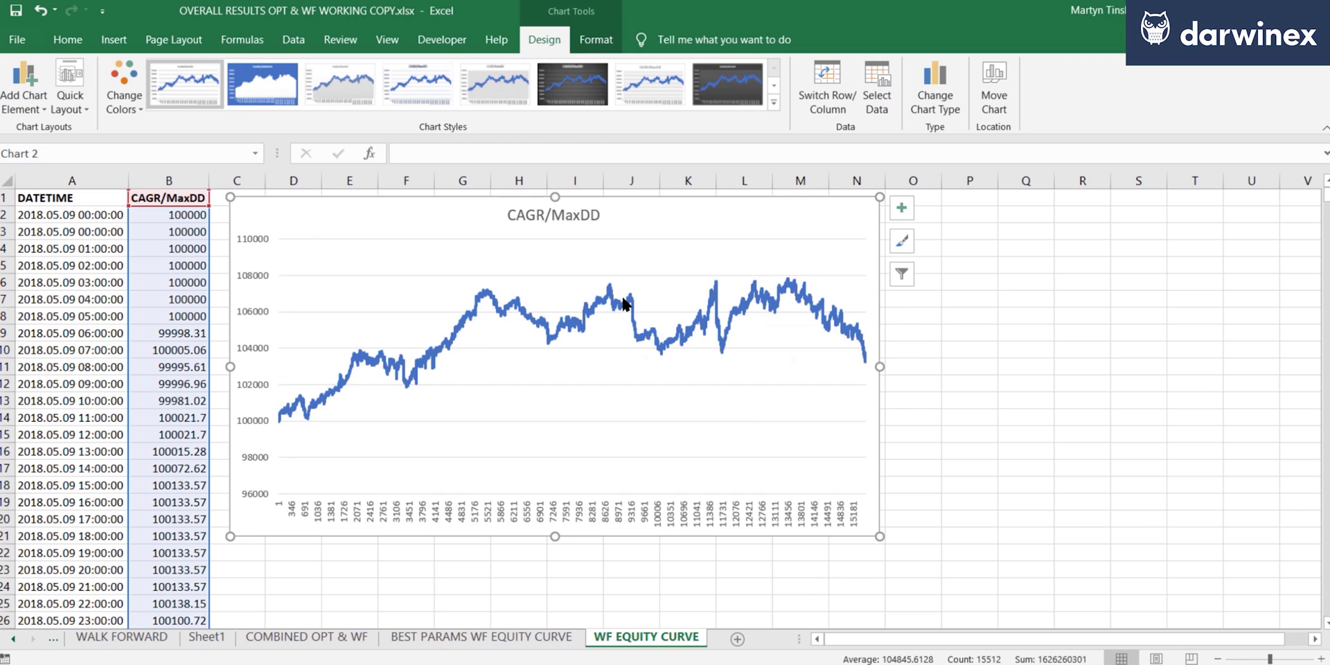
left_click(1034, 363)
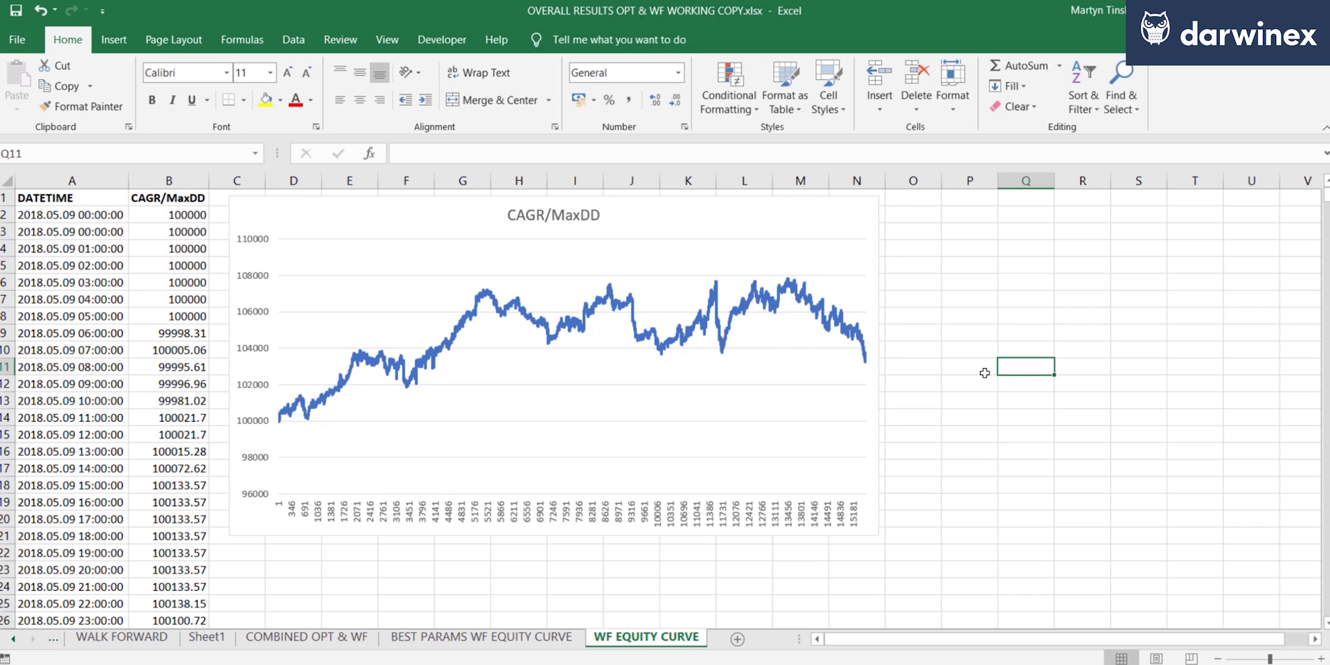
Review the best open and close parameters and trade numbers for the Profit Factor and normalised Profit Factor metrics on the BEST PARAMS WF EQUITY CURVE sheet.
left_click(548, 638)
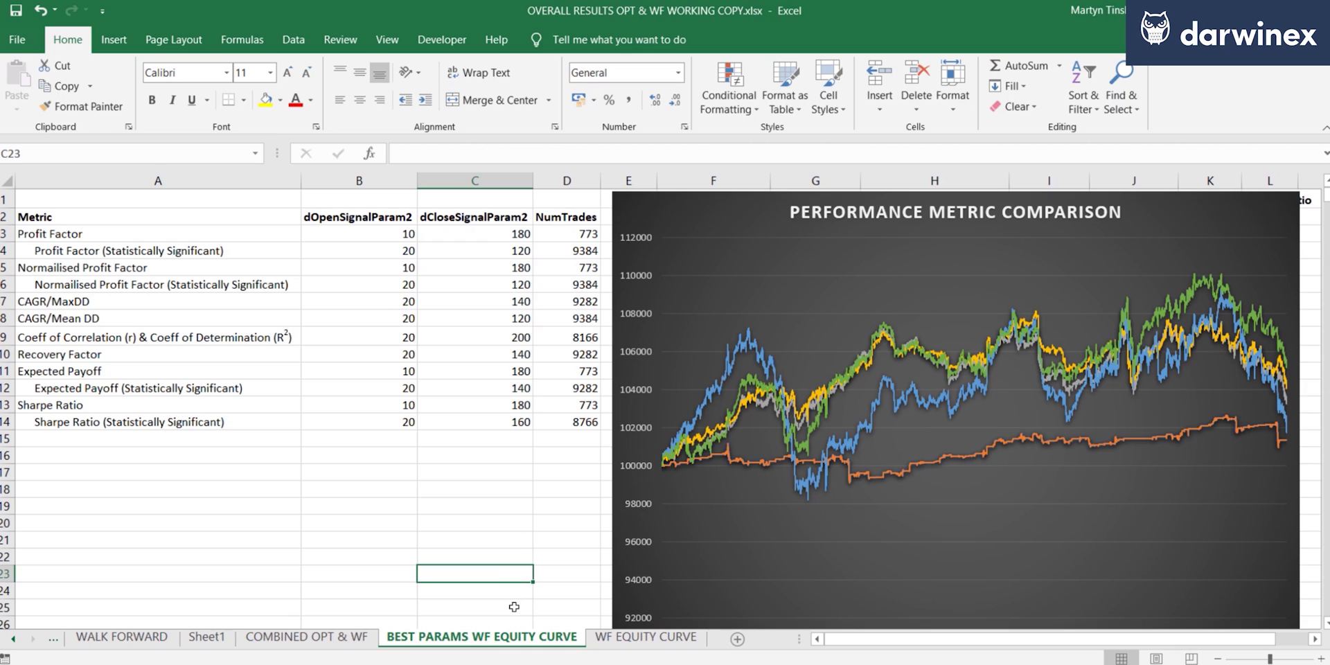
left_click(239, 237)
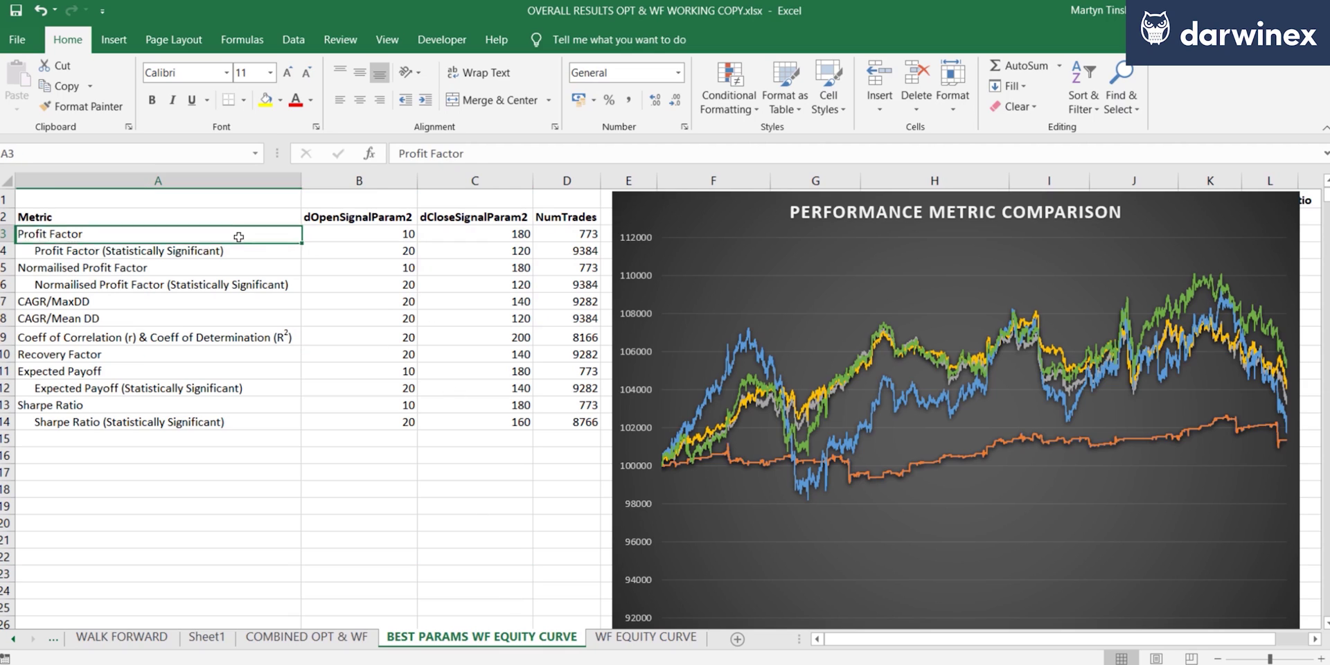
left_click(385, 235)
left_click(483, 233)
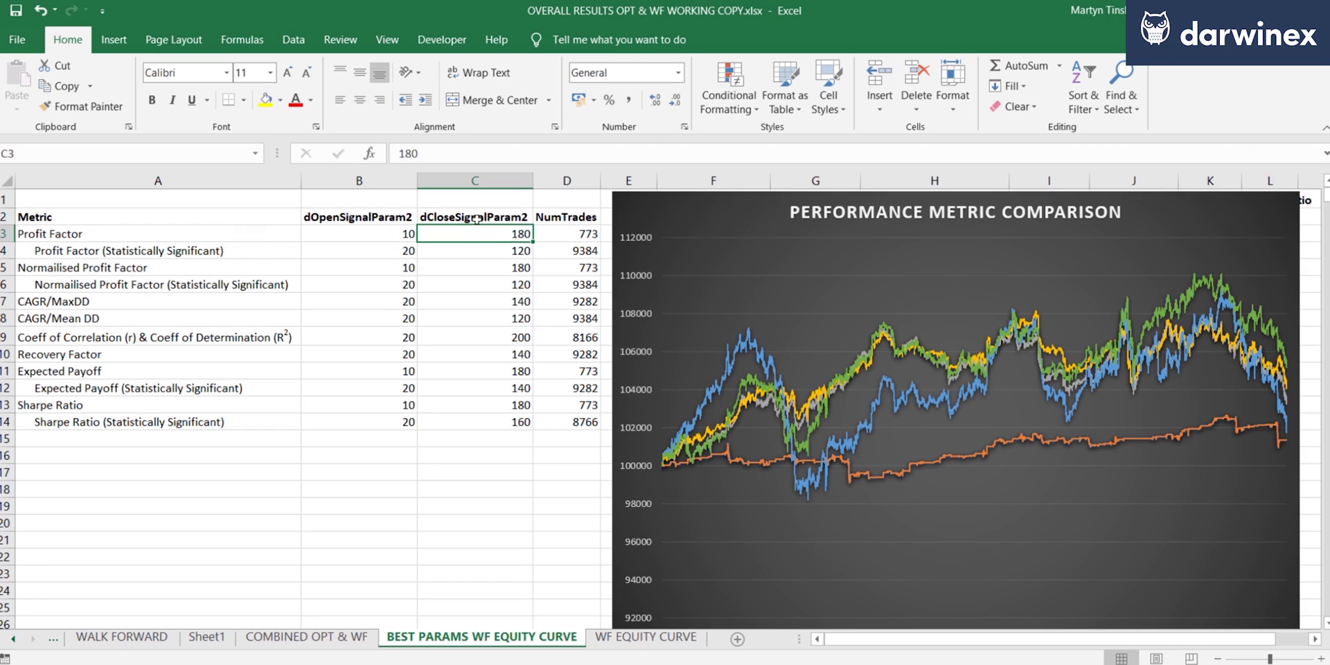
left_click(564, 234)
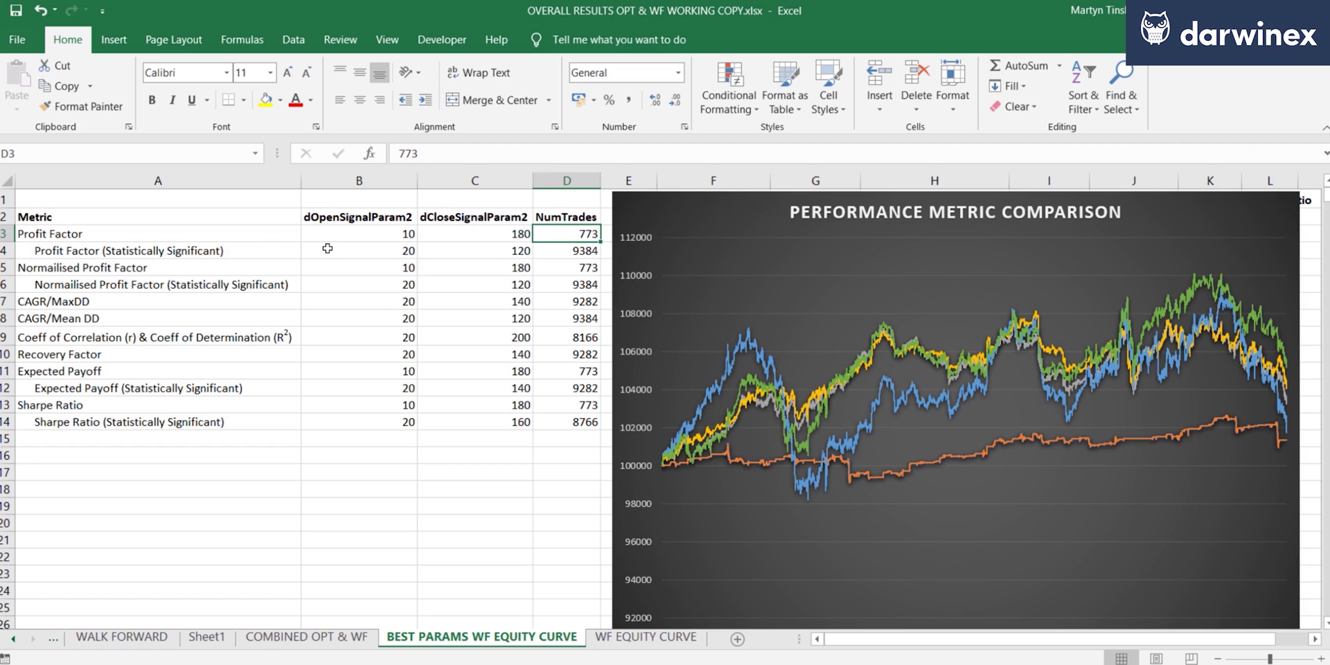
left_click_drag(328, 252, 572, 251)
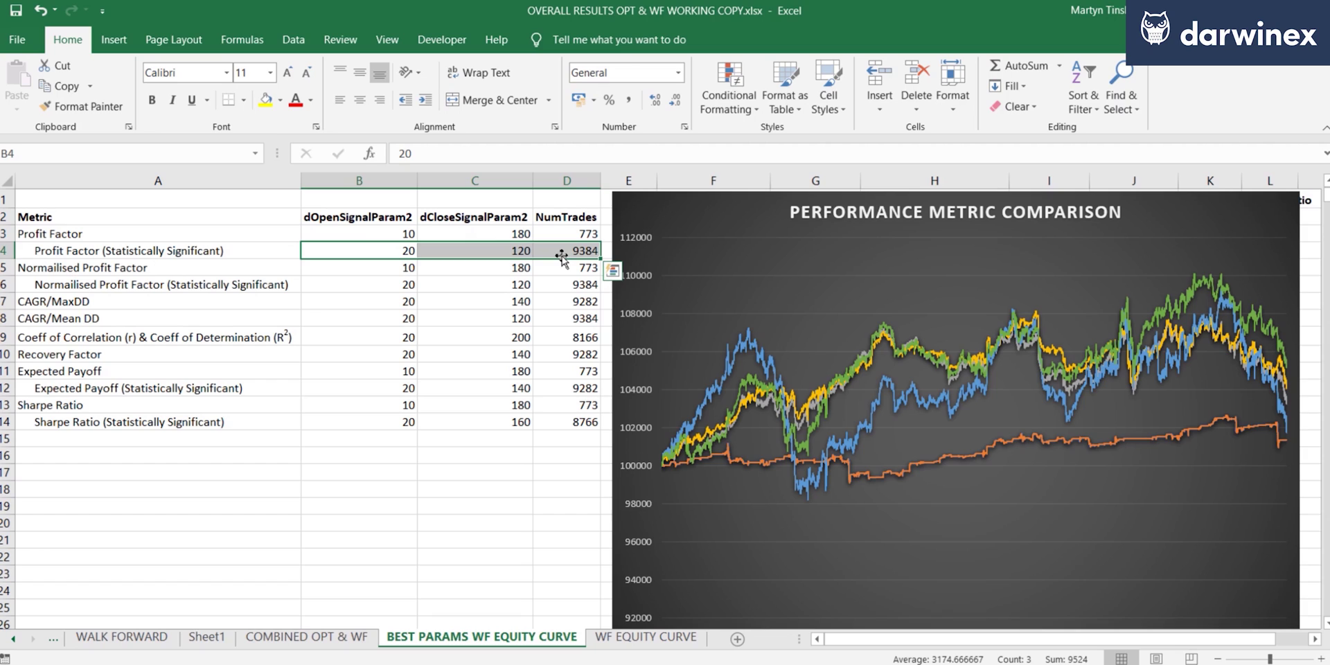
left_click_drag(384, 267, 465, 284)
left_click(399, 286)
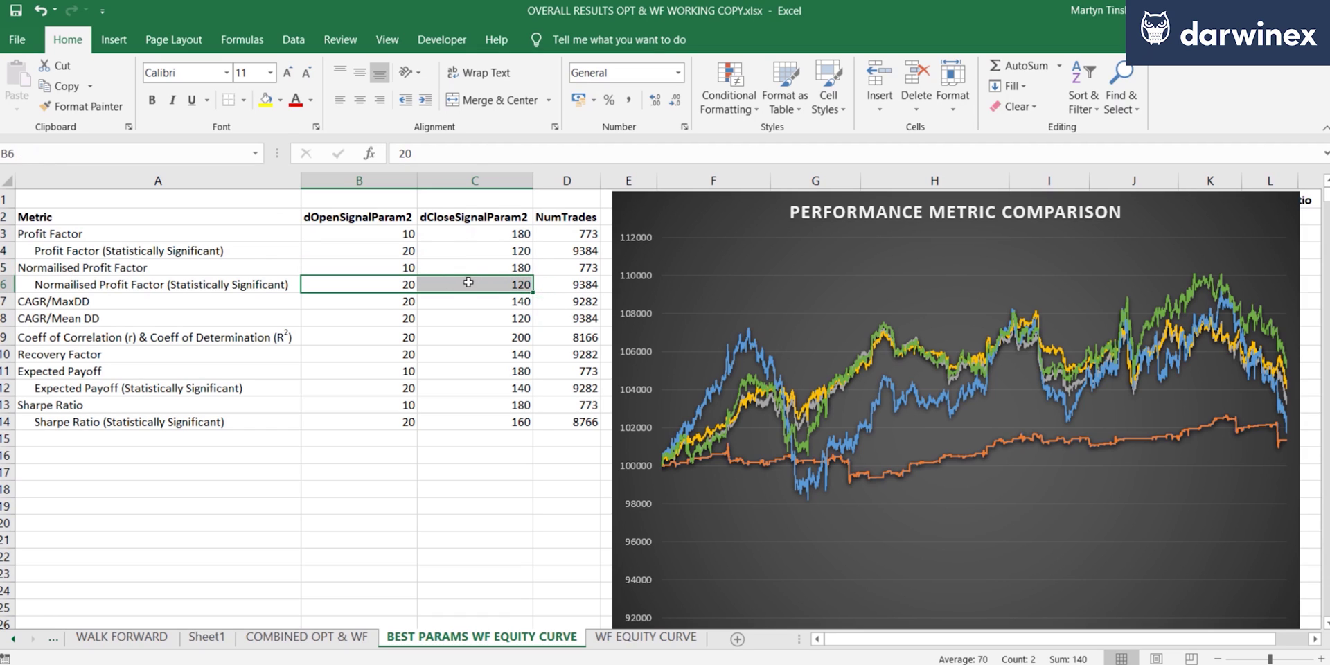
left_click(577, 271)
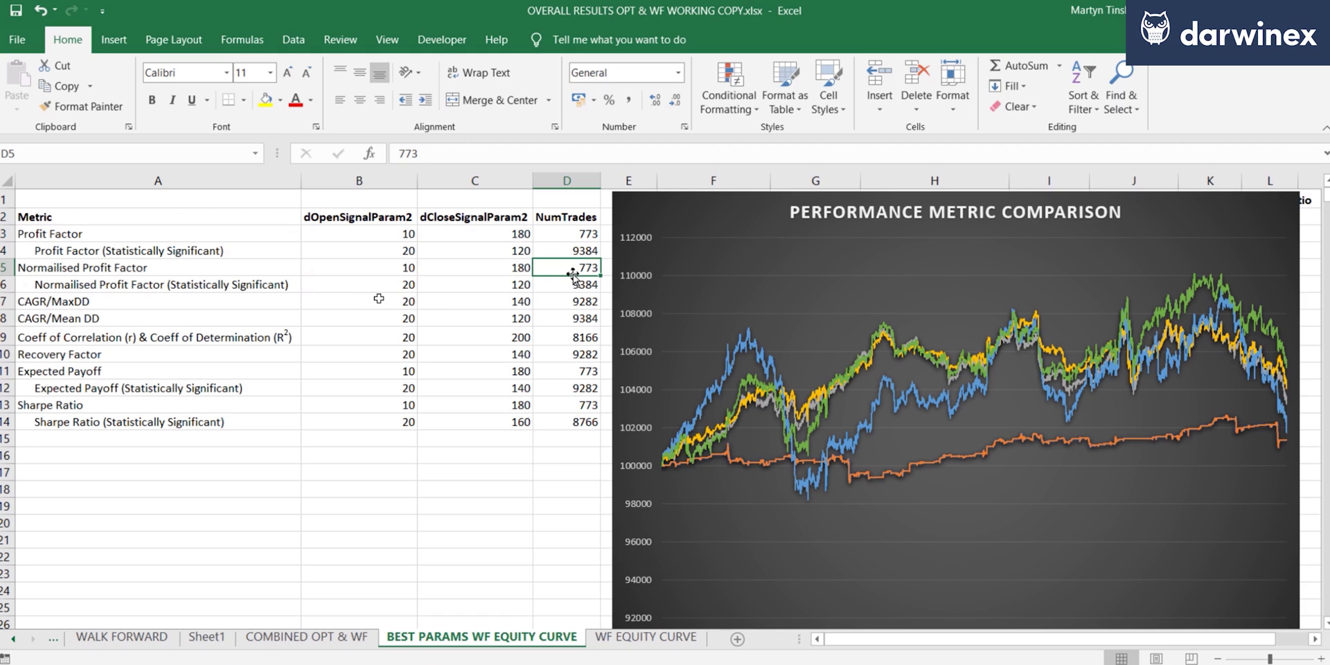
Compare the best parameter pairs for CAGR/MaxDD, CAGR/Mean DD, Coefficient of Correlation and Recovery Factor, highlighting the Recovery Factor and CAGR/MaxDD pairs together.
left_click_drag(376, 297, 458, 299)
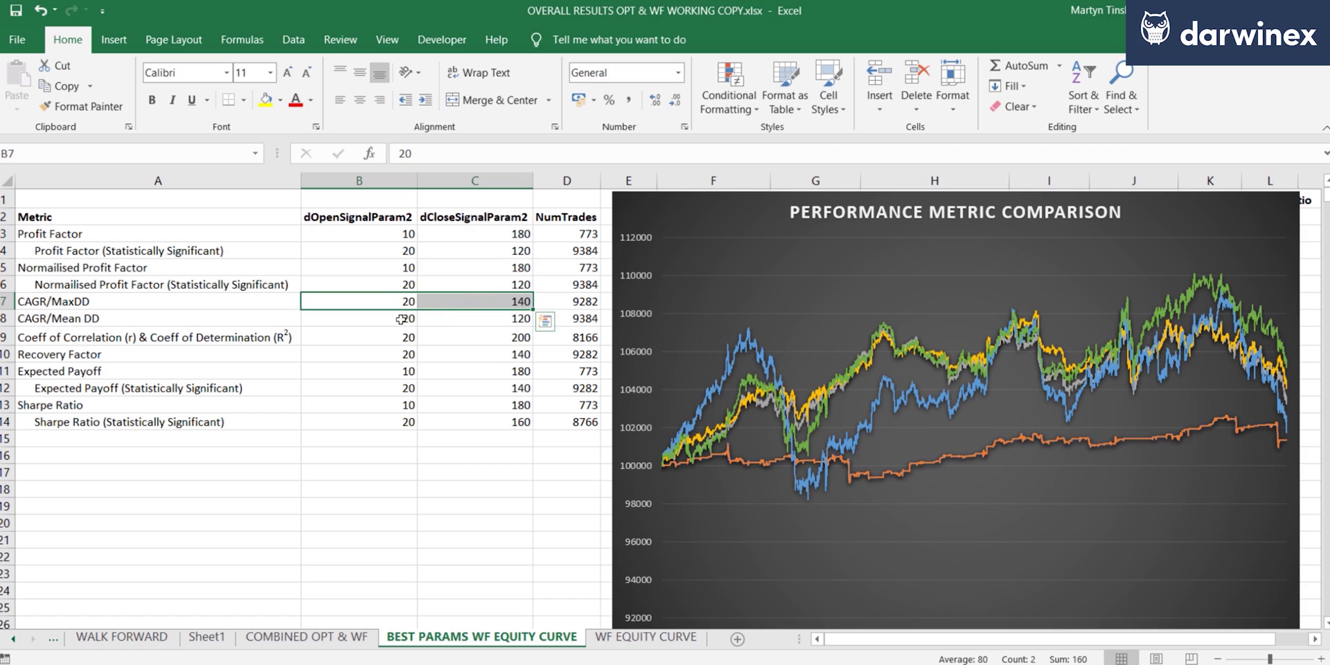
left_click_drag(393, 323, 439, 336)
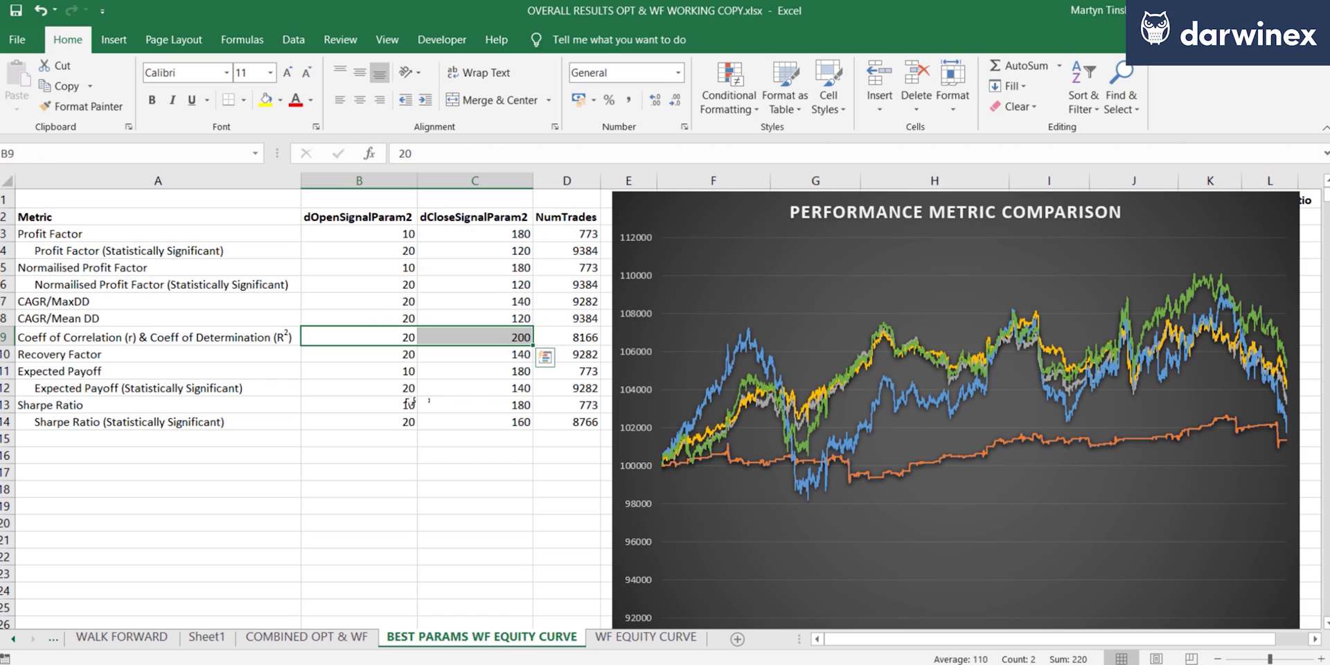
left_click(399, 351)
left_click_drag(399, 351, 450, 350)
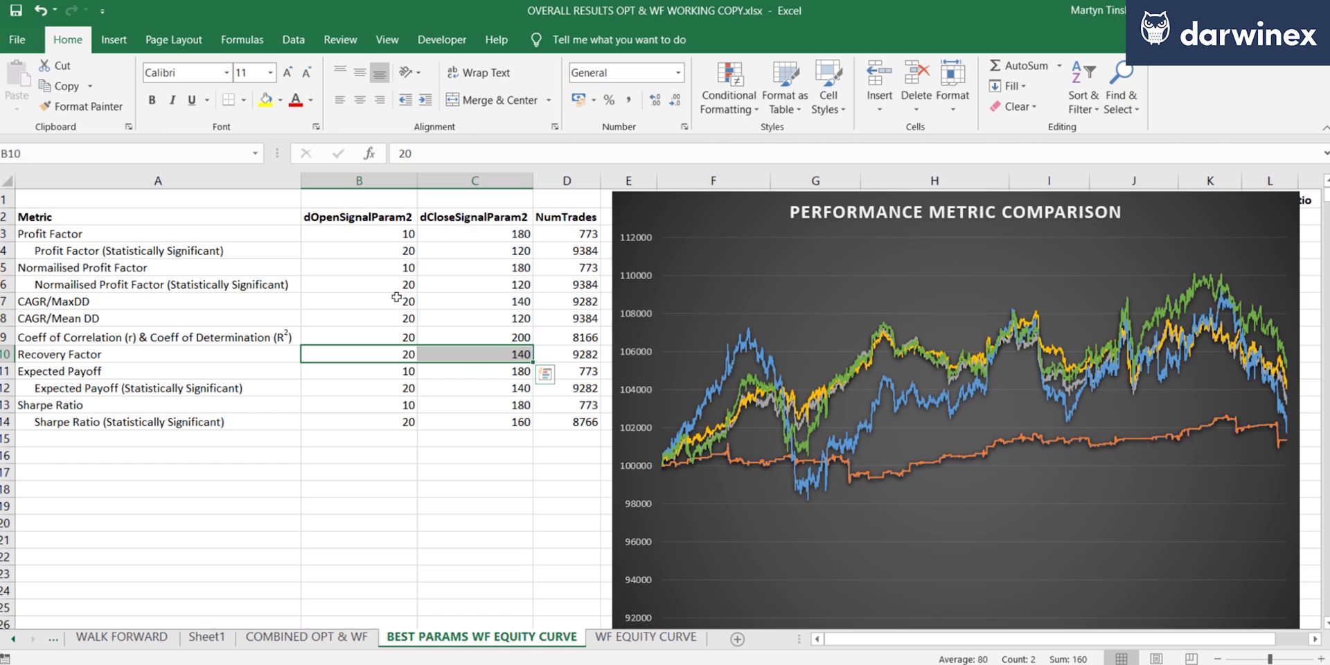
left_click_drag(396, 302, 456, 302)
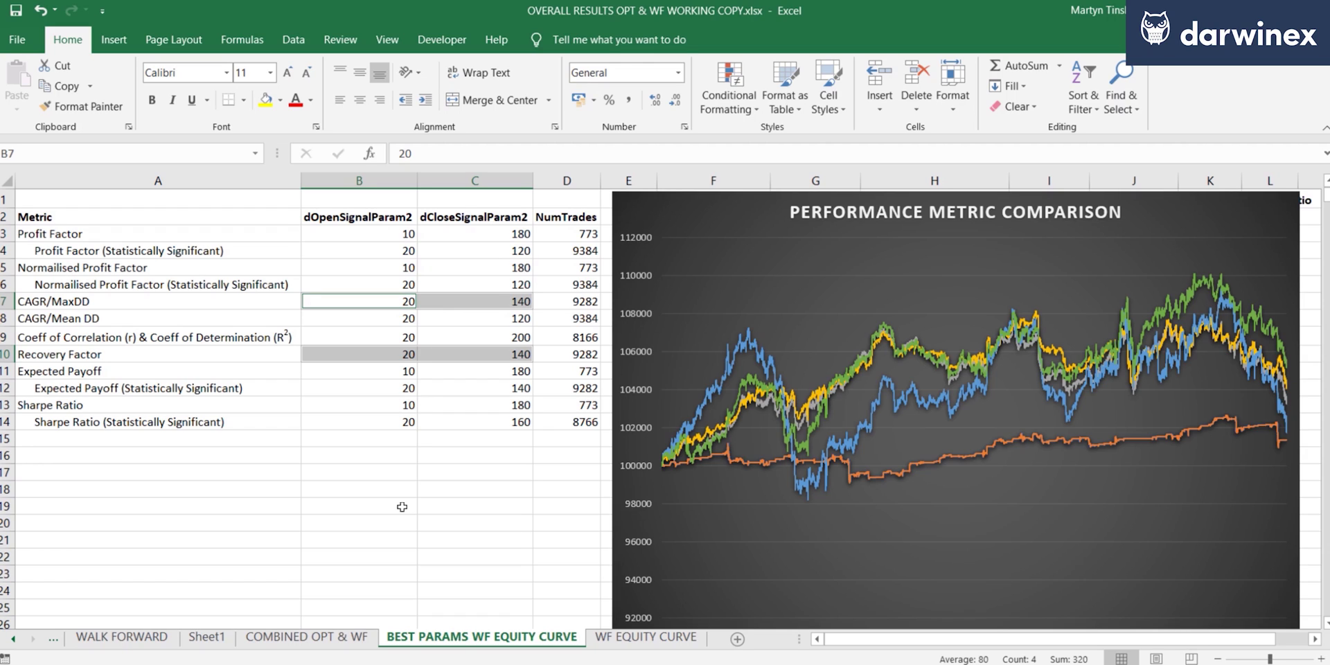
Examine the parameters and trade numbers of the Expected Payoff and Sharpe Ratio rows, including their statistically significant variants.
left_click_drag(395, 376, 585, 420)
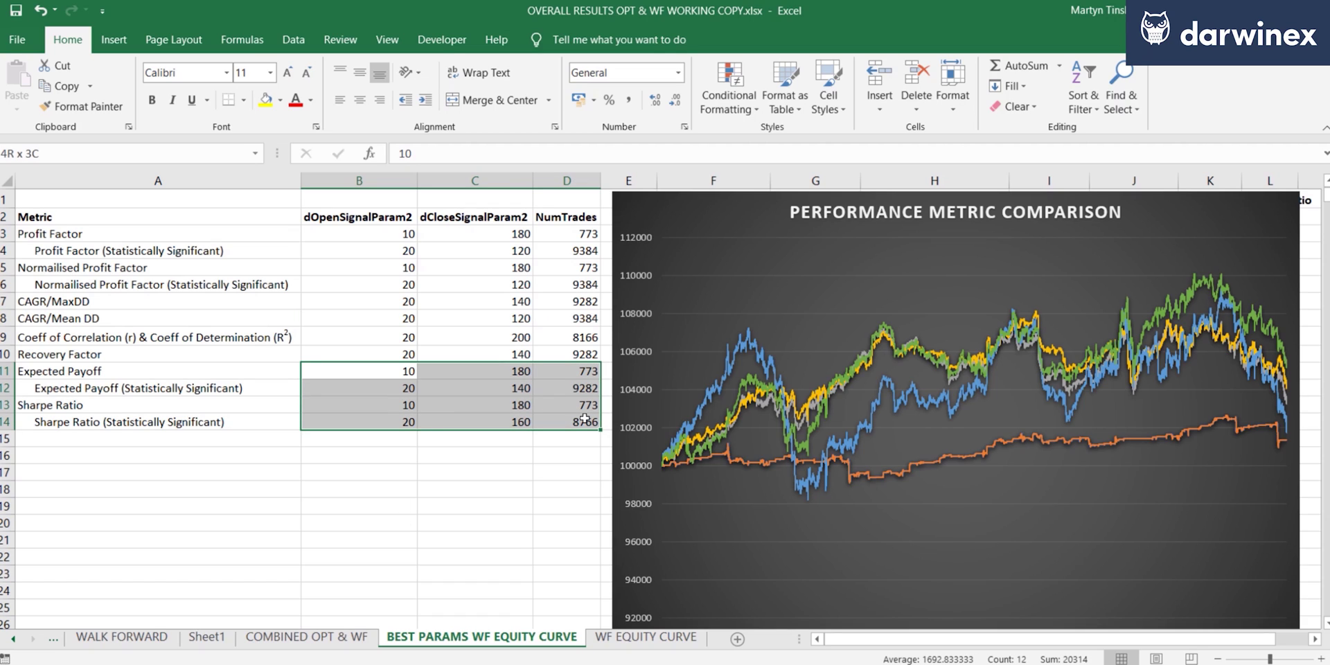
left_click_drag(585, 419, 587, 420)
left_click(461, 487)
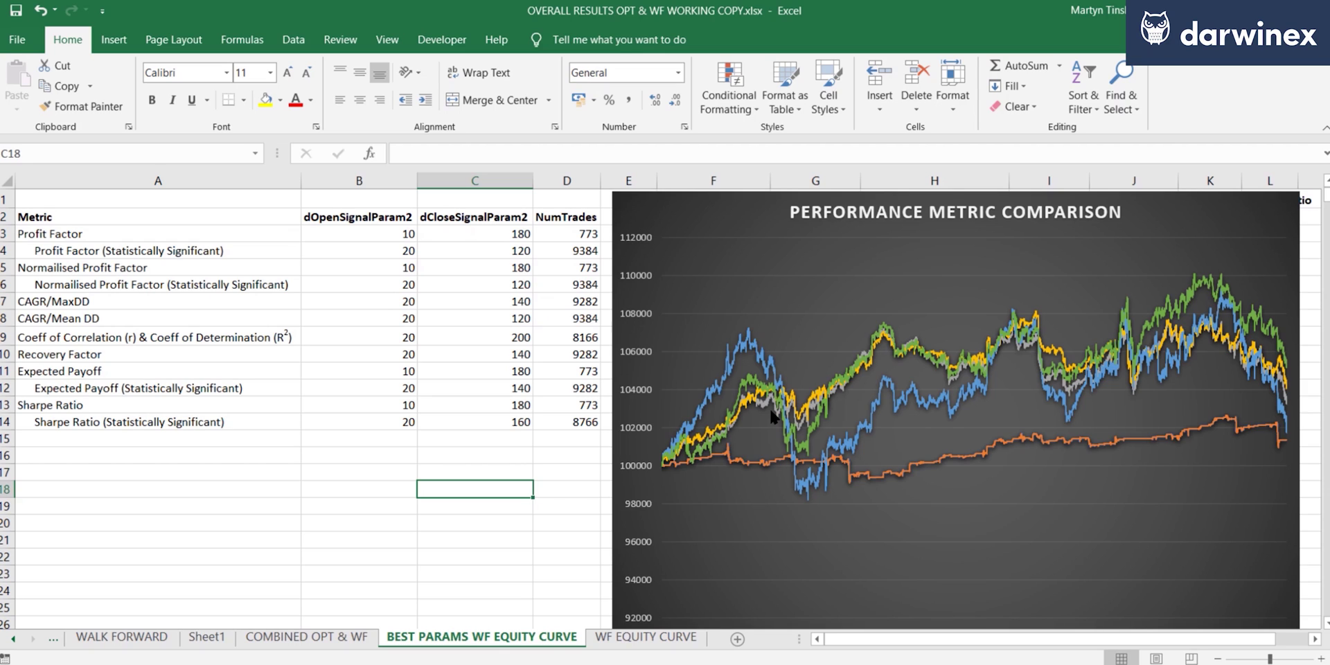
Compare the Performance Metric Comparison curves with the parameter pairs for Coefficient of Correlation, CAGR/Mean DD and the statistically significant Profit Factor metrics.
left_click(772, 415)
mouse_move(731, 377)
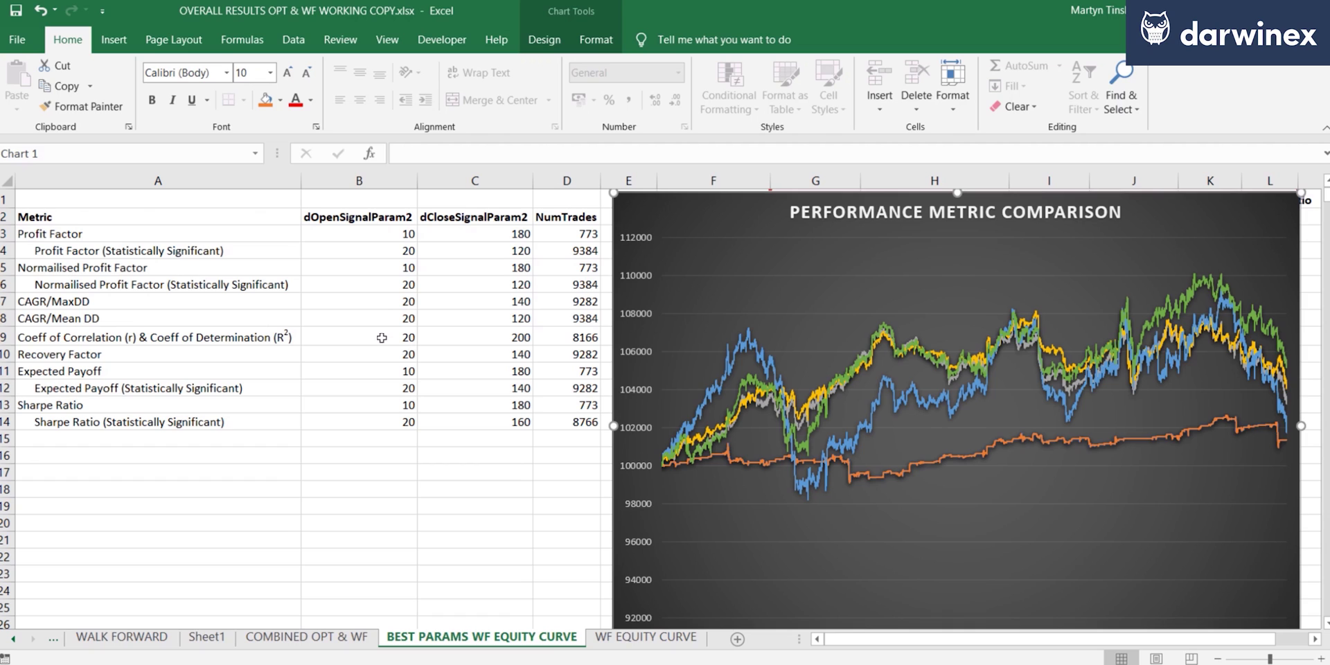
left_click_drag(382, 338, 449, 338)
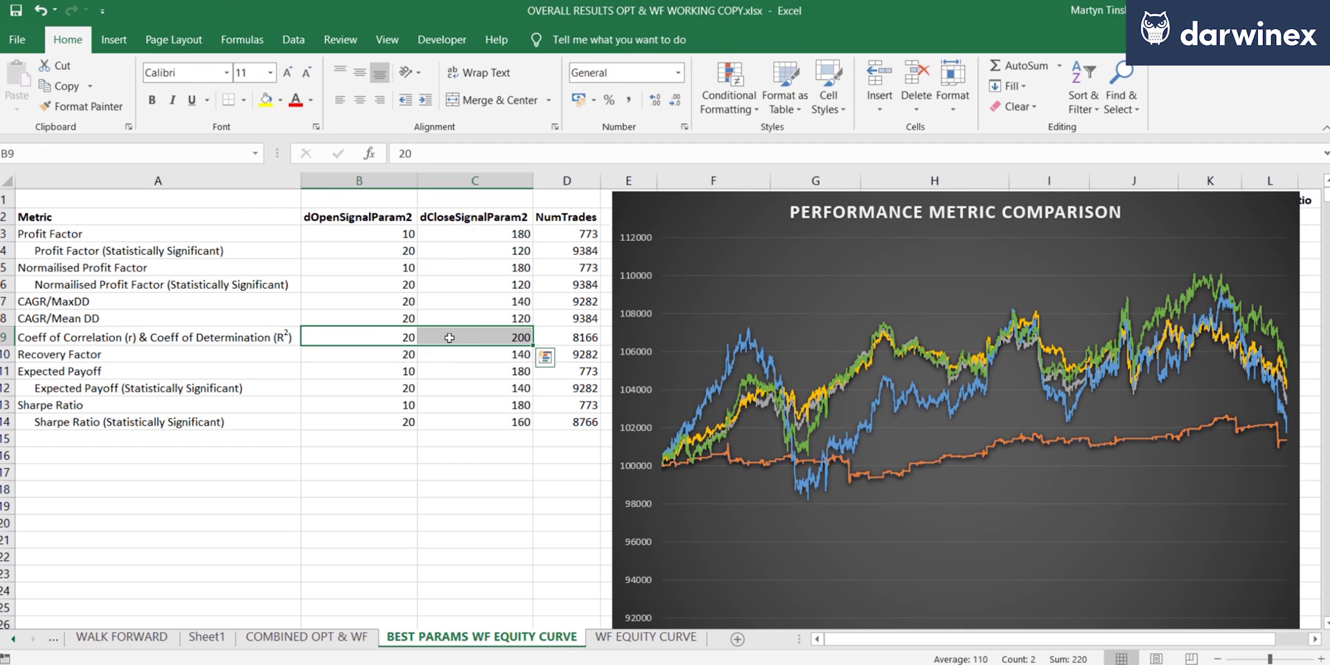
left_click(718, 445)
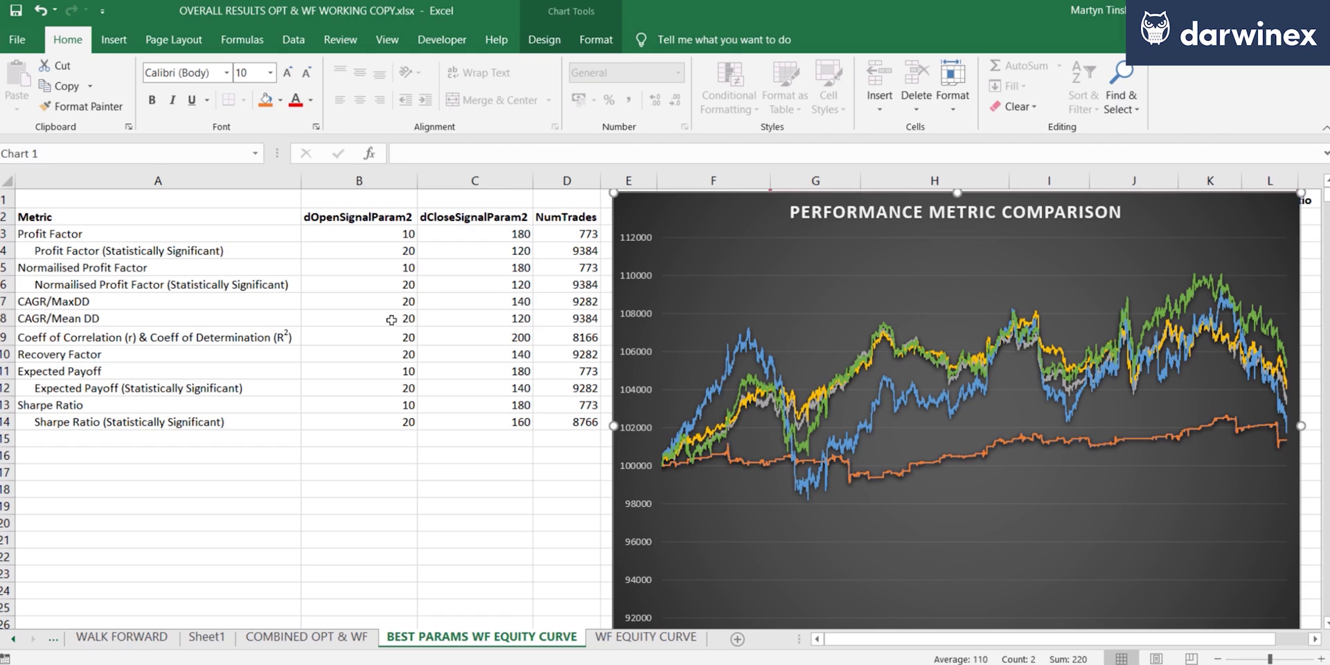
left_click_drag(393, 322, 461, 320)
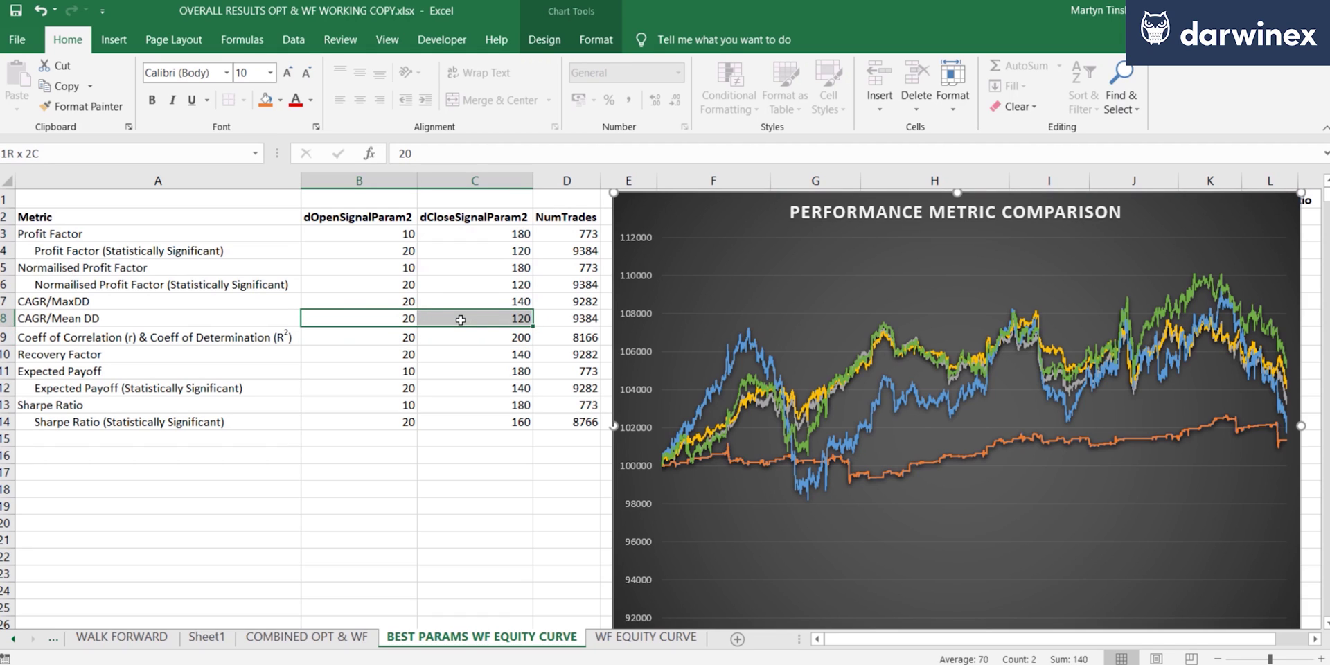
left_click_drag(461, 320, 461, 319)
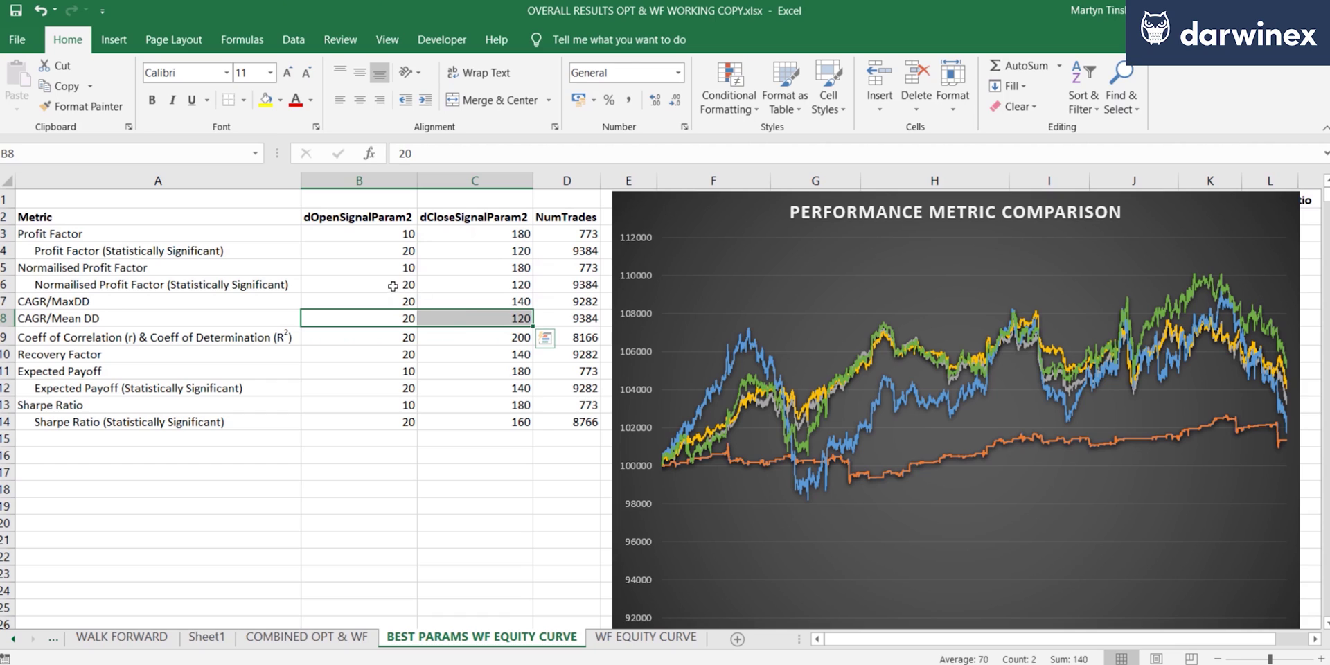
left_click_drag(393, 286, 456, 284)
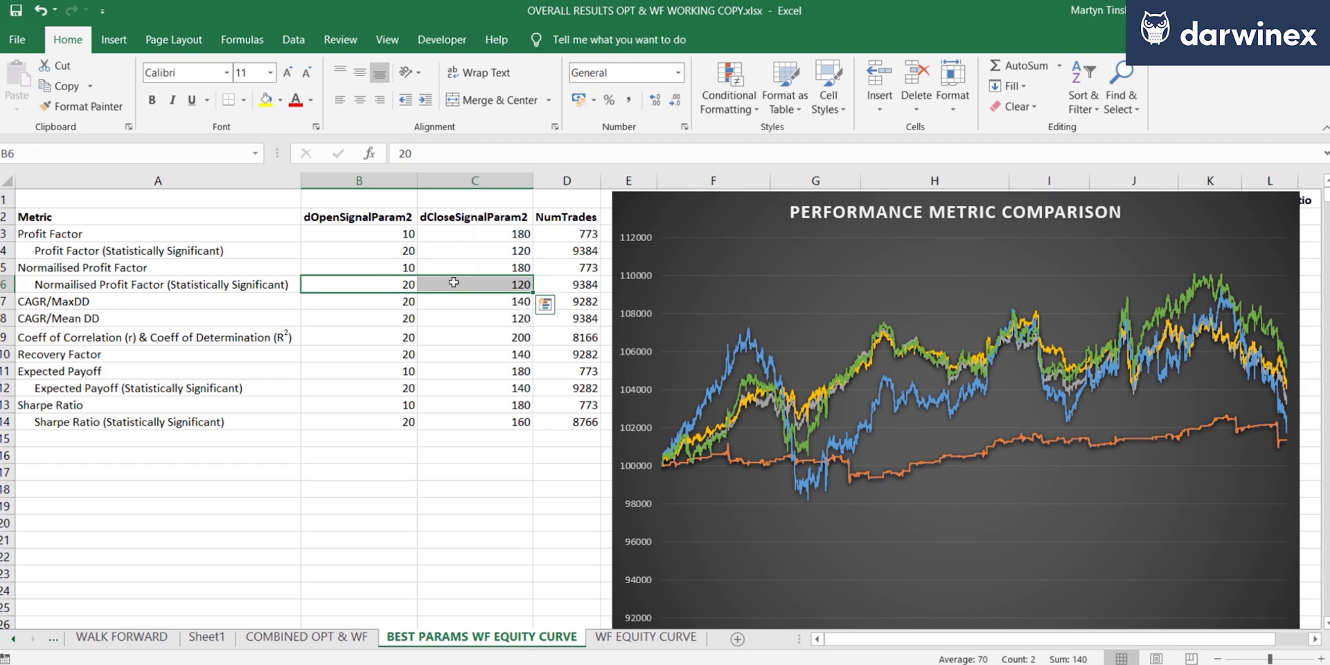
left_click_drag(397, 250, 454, 250)
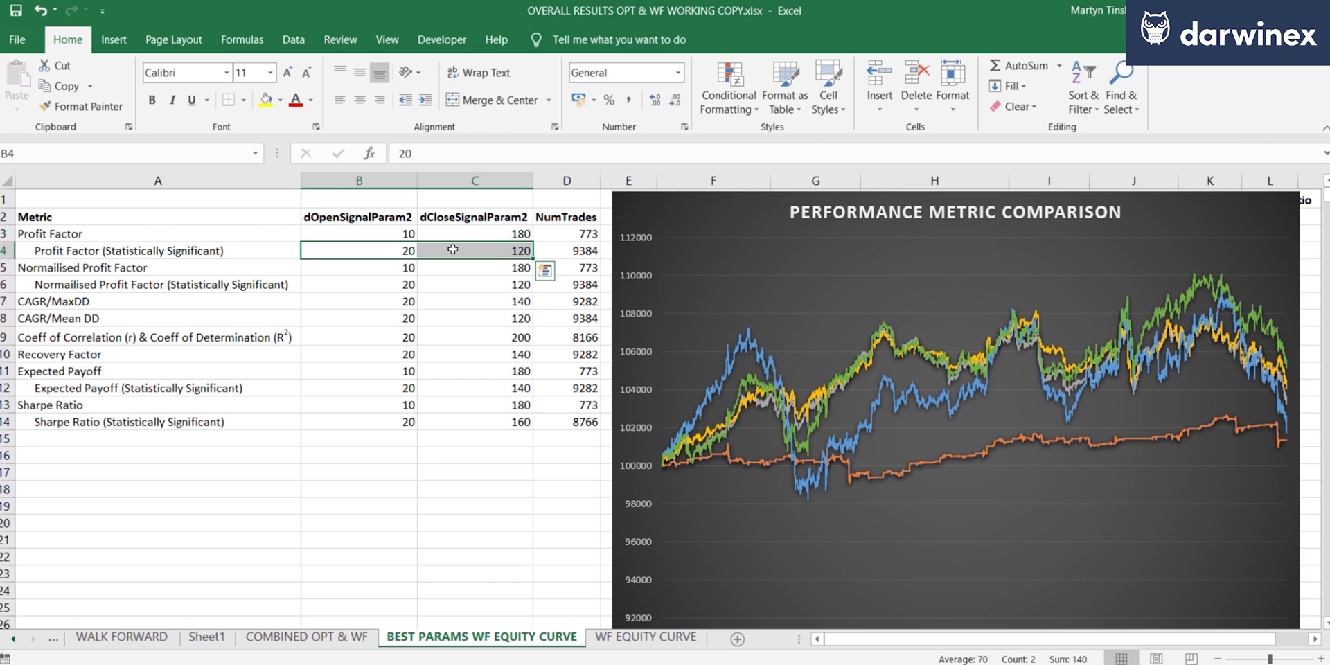
Inspect the orange equity curve in the comparison chart and highlight the Profit Factor row's parameters and number of trades.
left_click(555, 528)
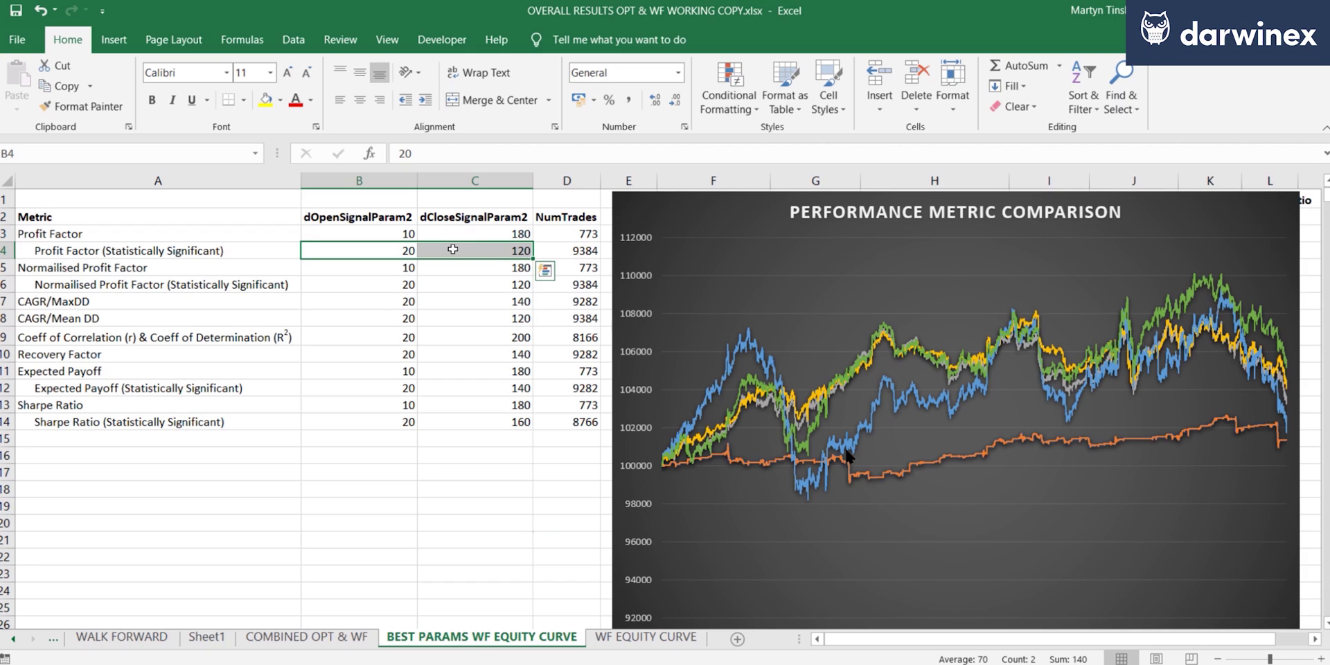
left_click(935, 458)
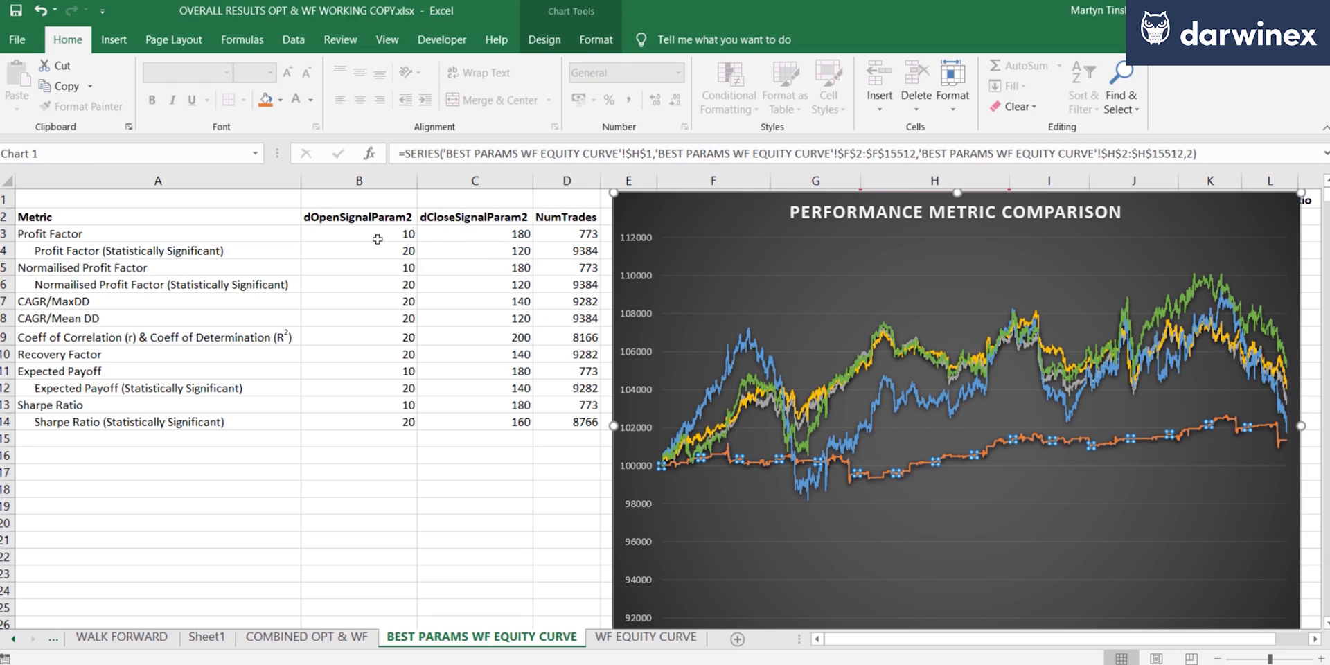
left_click_drag(378, 242, 569, 239)
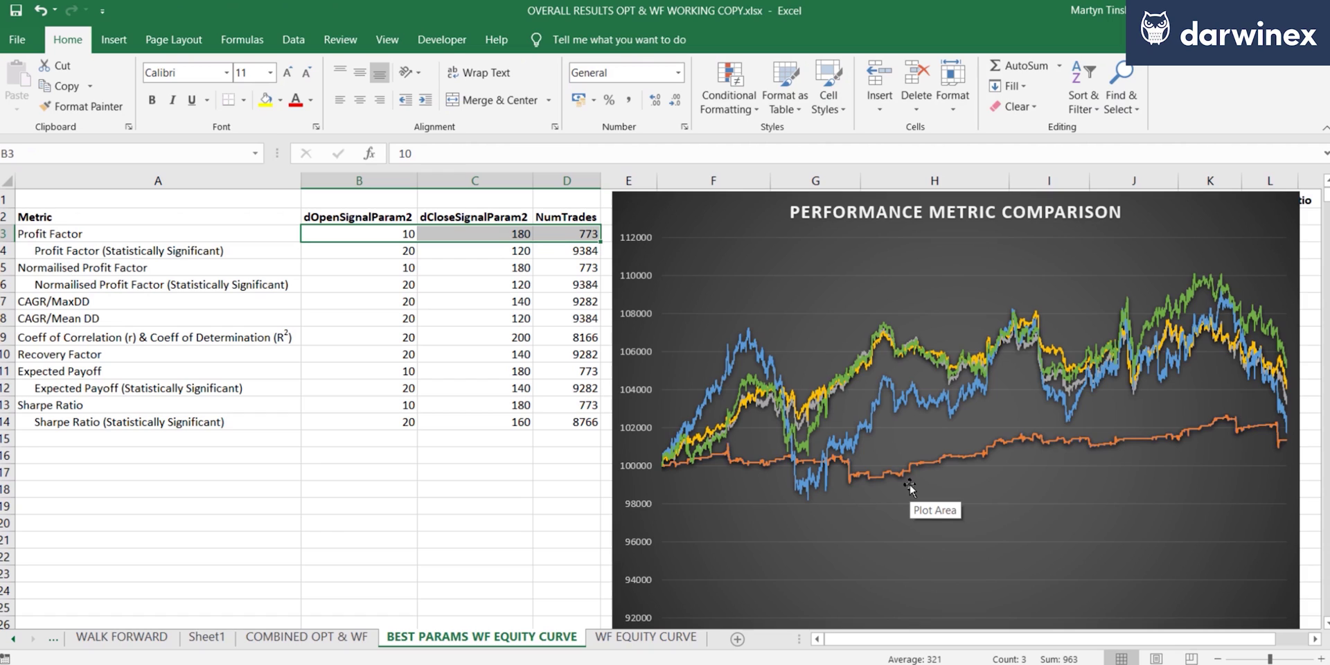